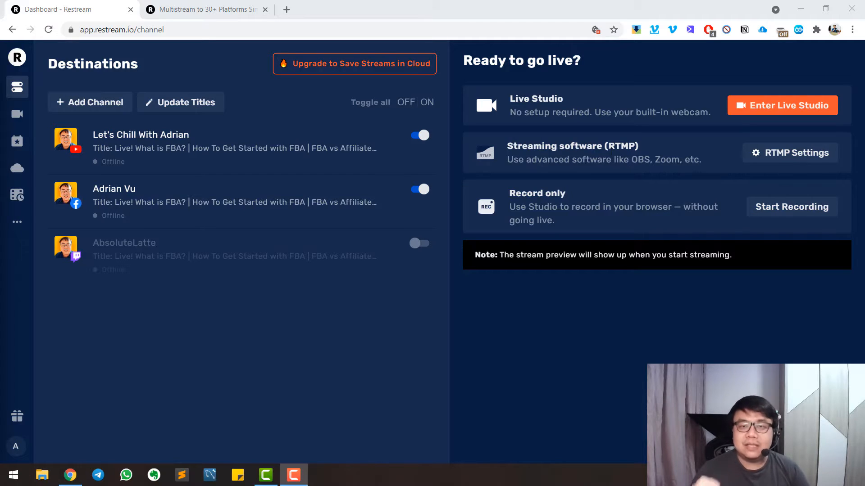
# - Enter Live Studio, and view the invitation link for guests
pyautogui.click(745, 107)
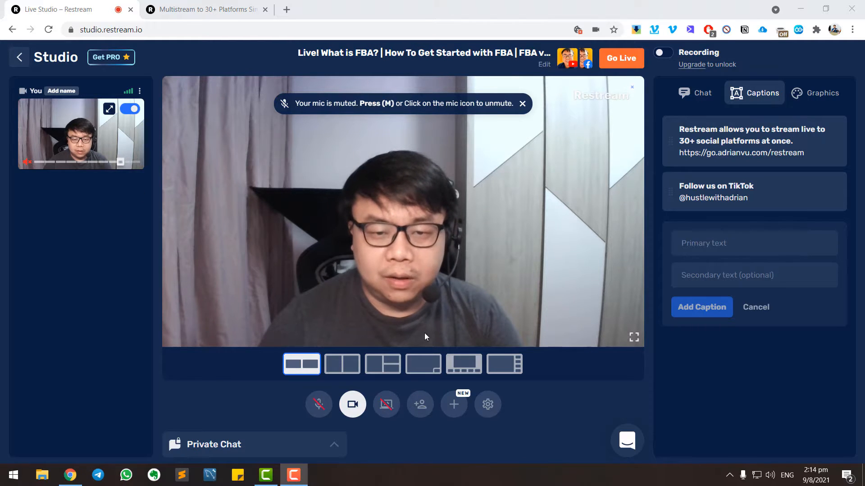
pyautogui.click(420, 404)
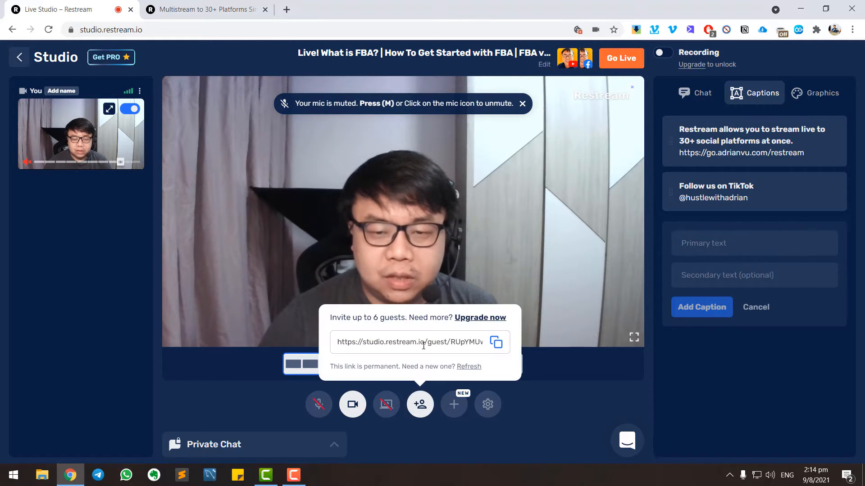
pyautogui.click(560, 396)
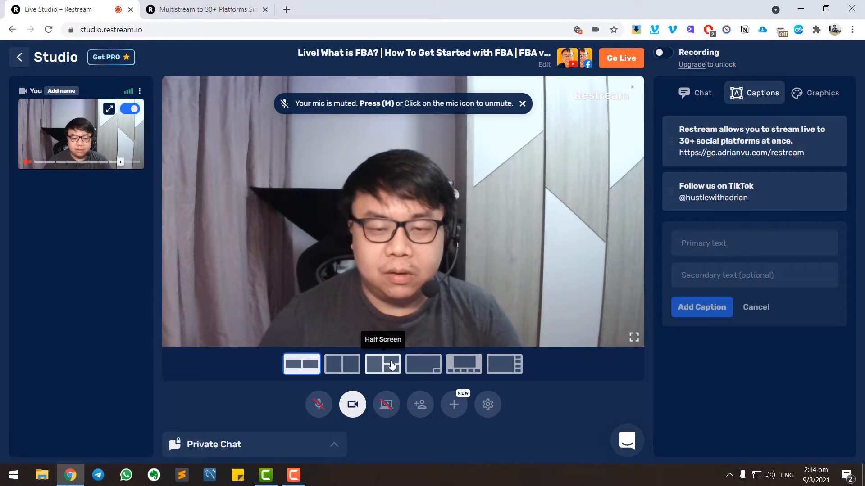
# - Share the Chrome tab "Multistream to 30+ Platforms Simultaneously – Restream" on the stream, and return to the studio tab
pyautogui.click(385, 404)
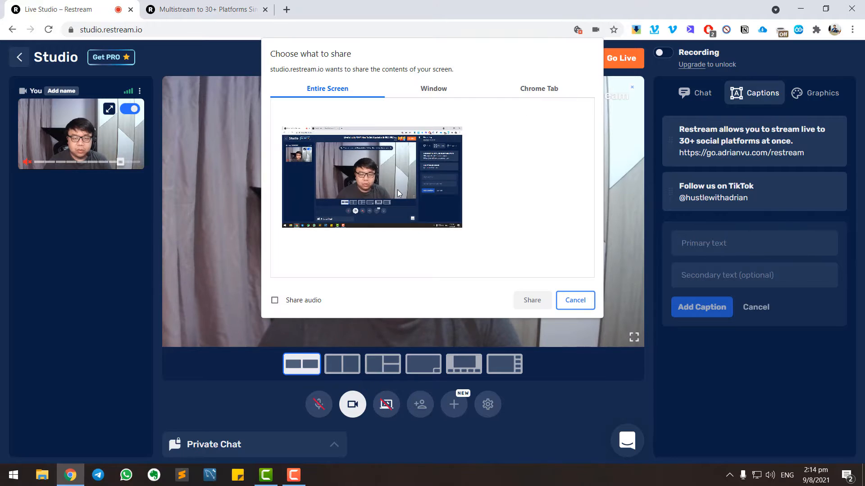
pyautogui.click(556, 89)
pyautogui.click(367, 124)
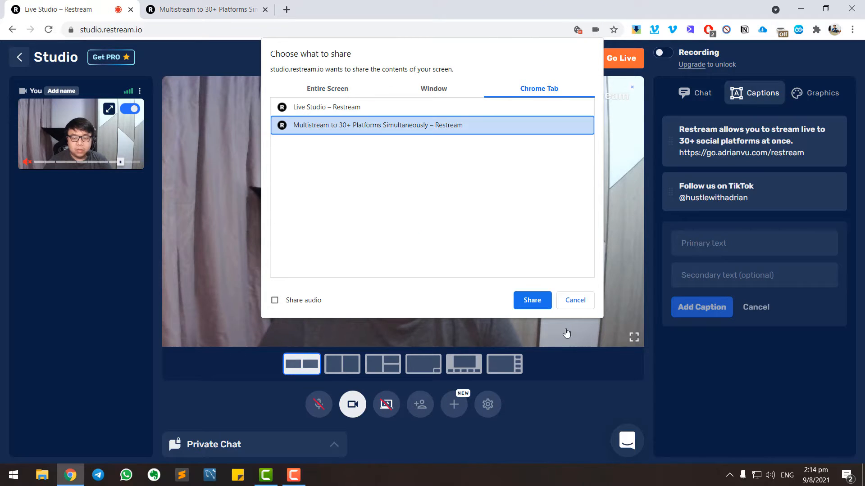
pyautogui.click(543, 304)
pyautogui.click(93, 6)
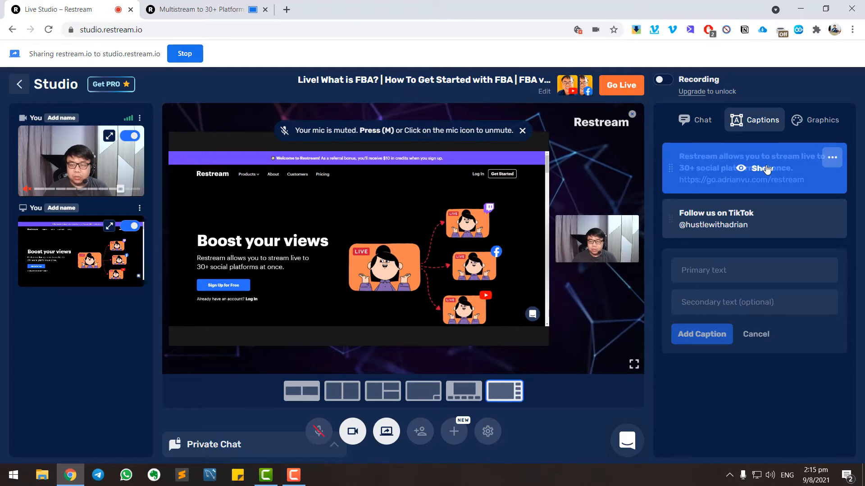
# - Show and hide the caption "Restream allows you to stream live to 30+ social platforms at once.", and check the graphics settings
pyautogui.click(767, 169)
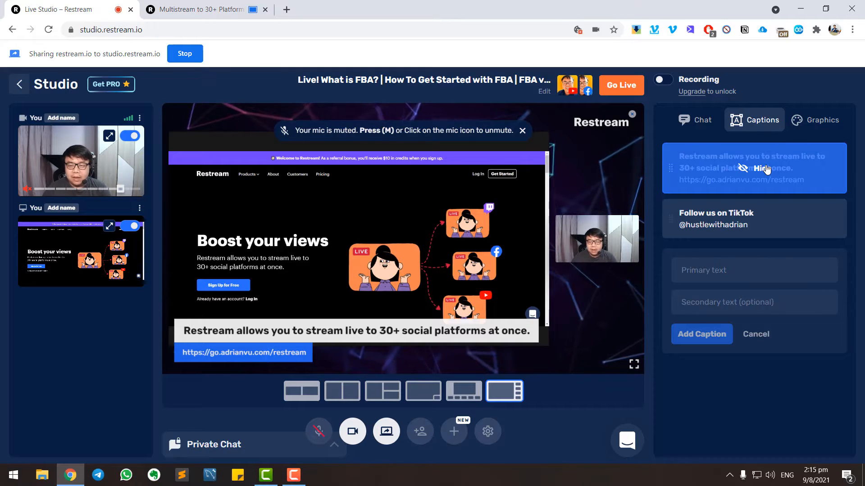
pyautogui.click(771, 169)
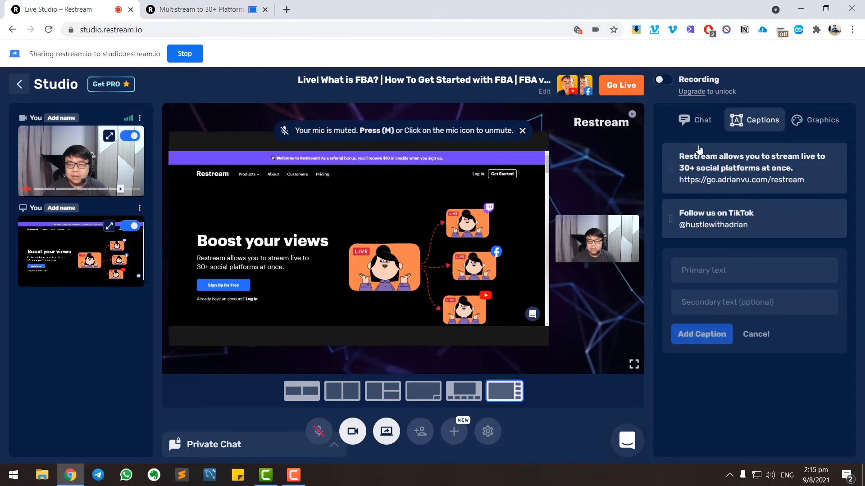
pyautogui.click(818, 120)
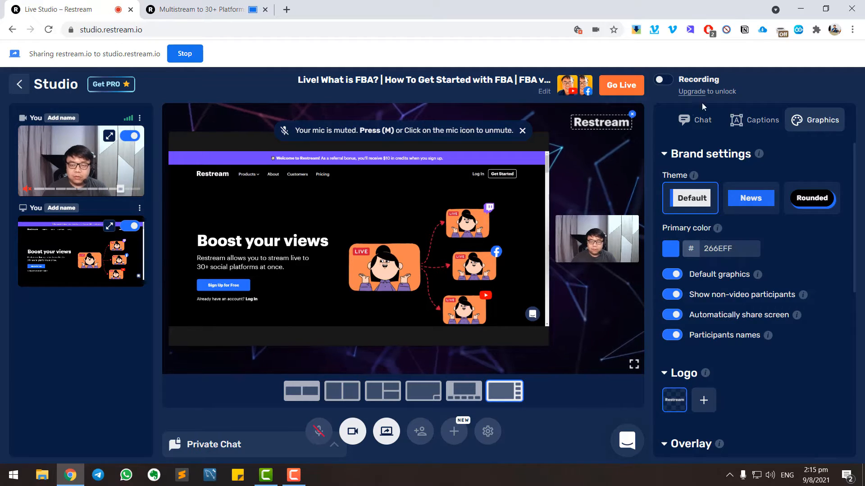
pyautogui.click(762, 122)
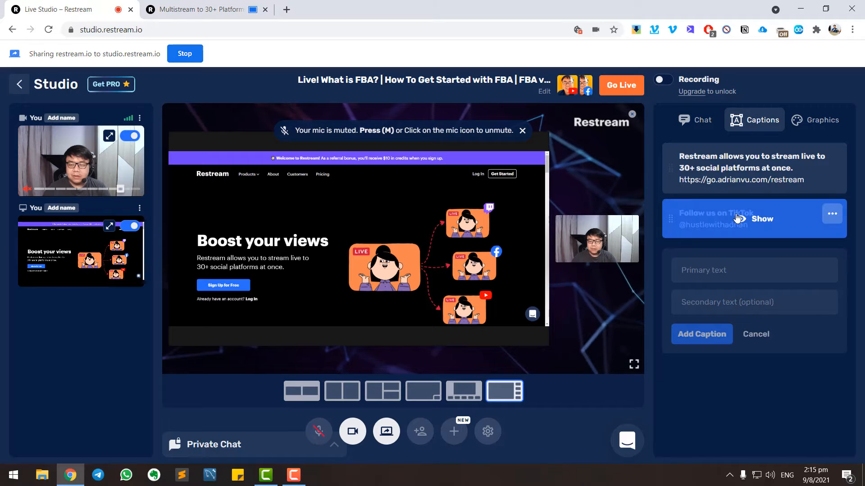
# - Show the "Follow us on TikTok" caption on the stream, look at the chat, and hide the caption again
pyautogui.click(761, 220)
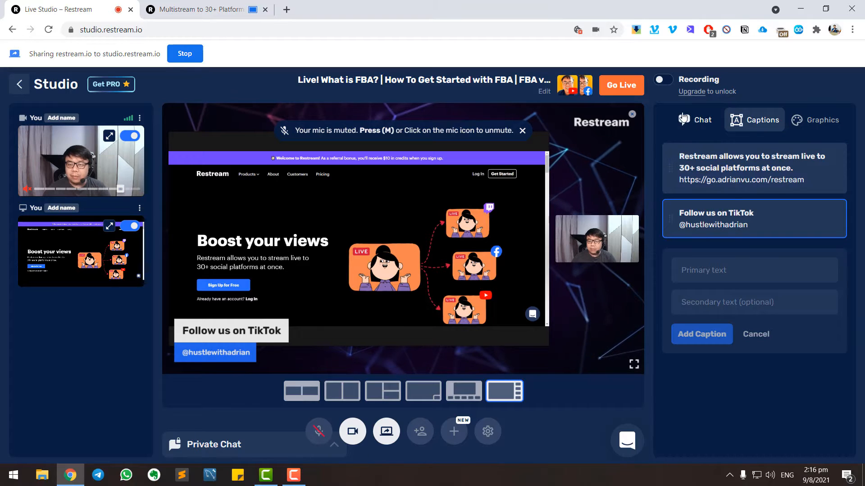
pyautogui.click(697, 123)
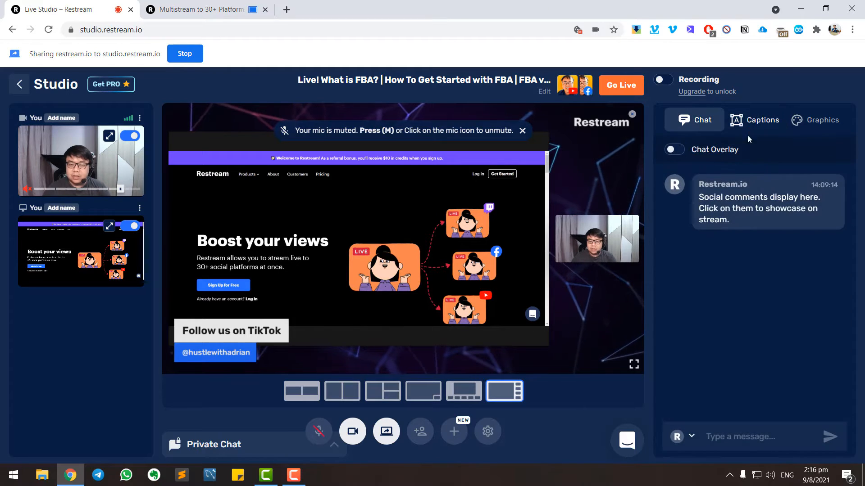
pyautogui.click(760, 121)
pyautogui.click(749, 218)
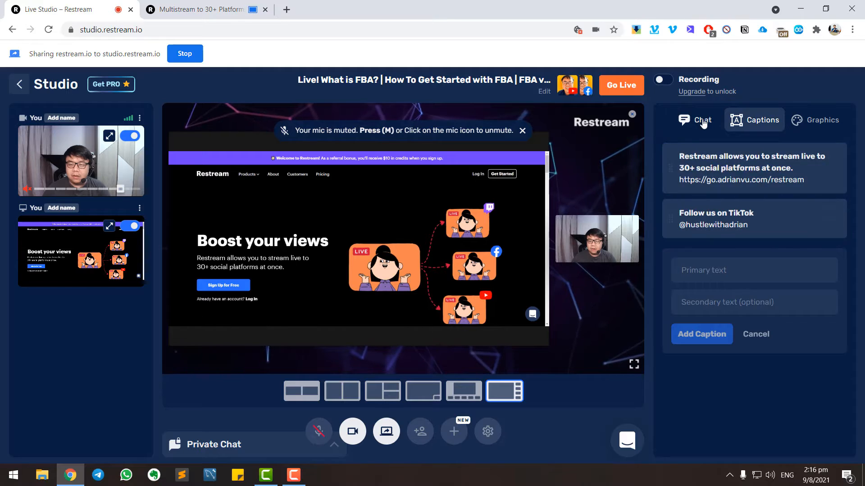
# - Show the Restream.io chat message on the stream, and hide it again
pyautogui.click(686, 121)
pyautogui.click(753, 208)
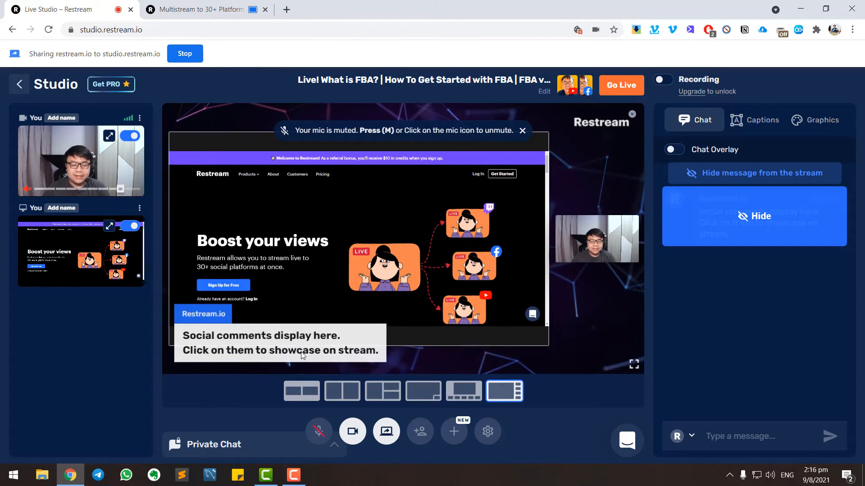
pyautogui.click(759, 225)
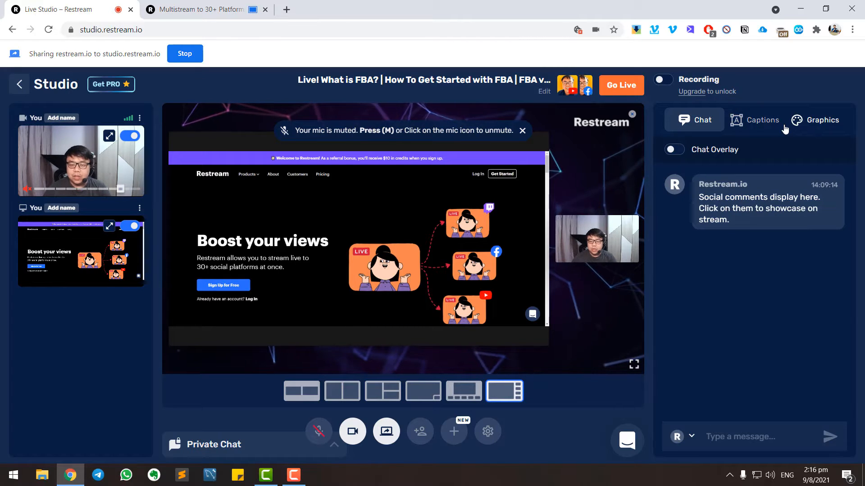
# - Show and hide the Restream Live overlay on the stream, and try to upload a custom overlay
pyautogui.click(804, 126)
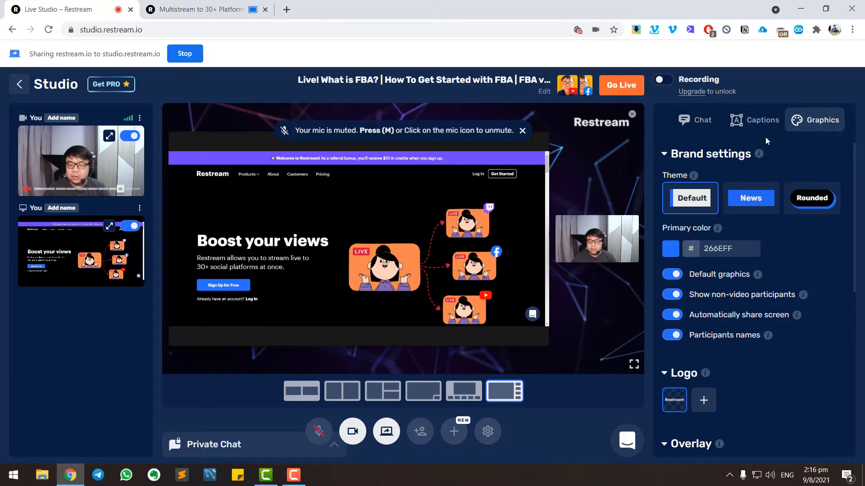
pyautogui.scroll(-3, 749, 287)
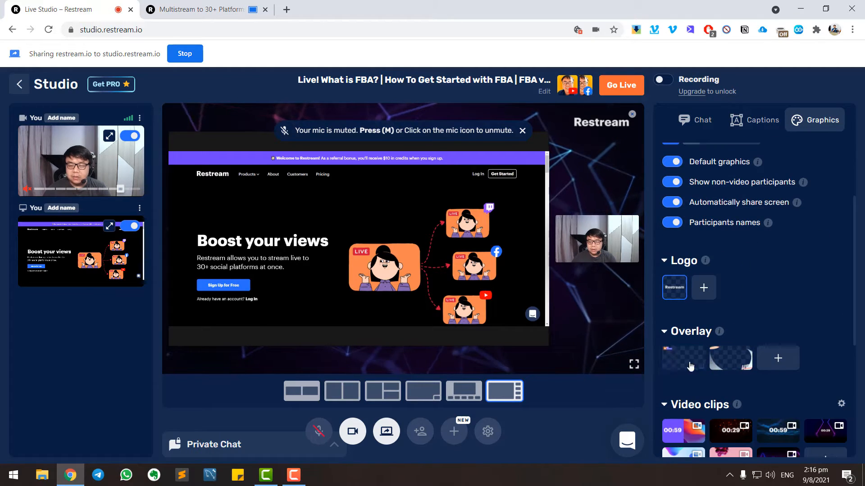
pyautogui.click(683, 359)
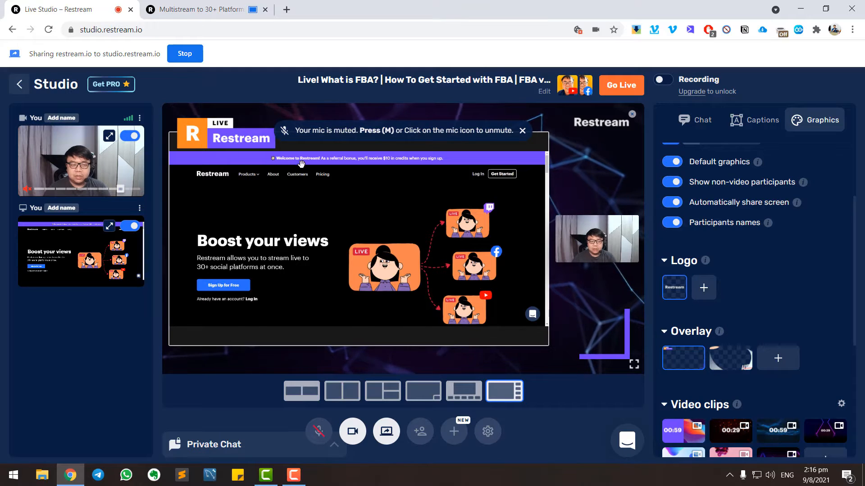
pyautogui.click(675, 360)
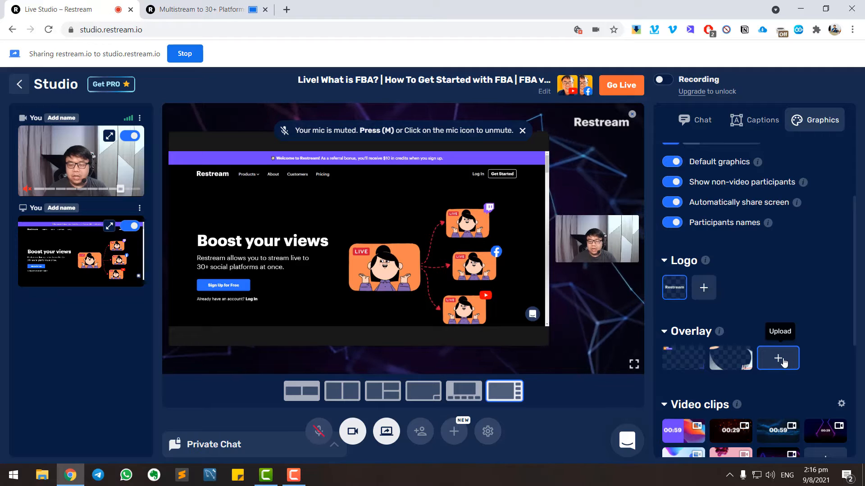
pyautogui.click(784, 363)
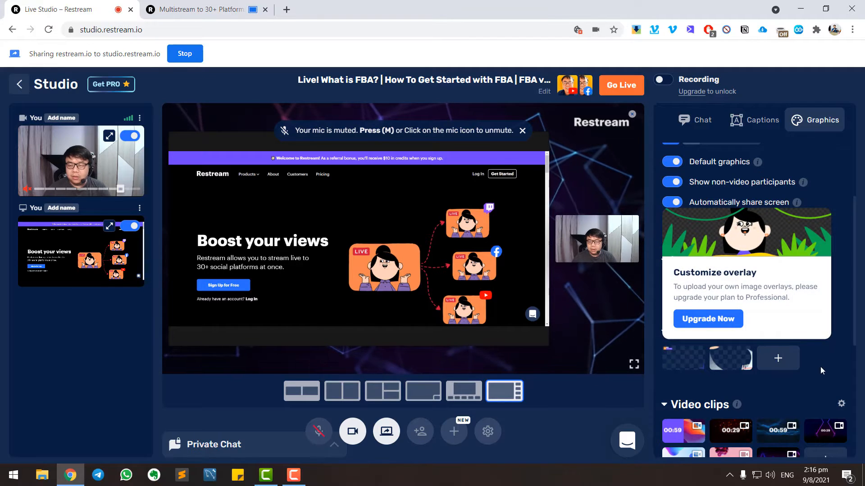
# - Play the 00:29 countdown video clip on the stream, and hide it again
pyautogui.scroll(-3, 721, 342)
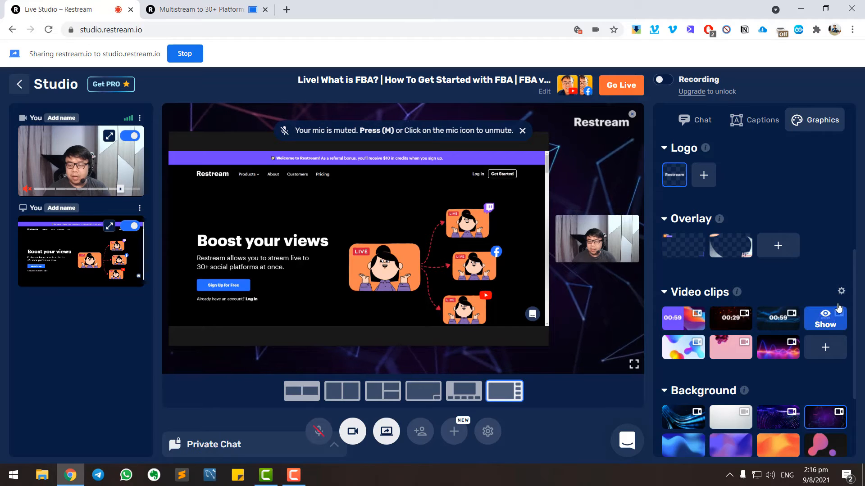
pyautogui.moveTo(734, 324)
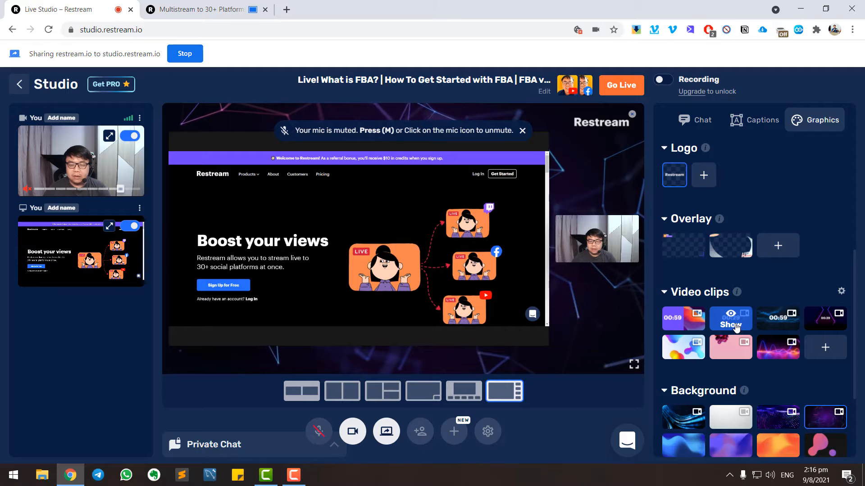
pyautogui.click(735, 326)
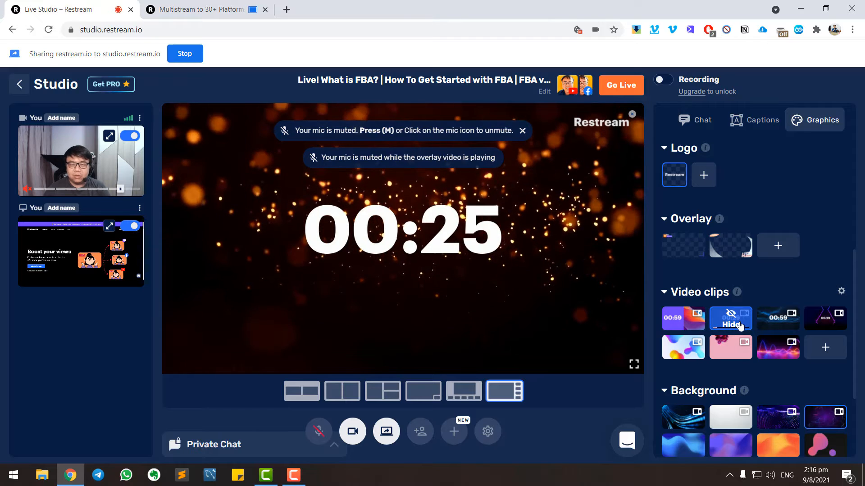
pyautogui.click(735, 322)
# - Try the blue light-streak video background, and set the stream background to the blue wave gradient image
pyautogui.scroll(-3, 721, 320)
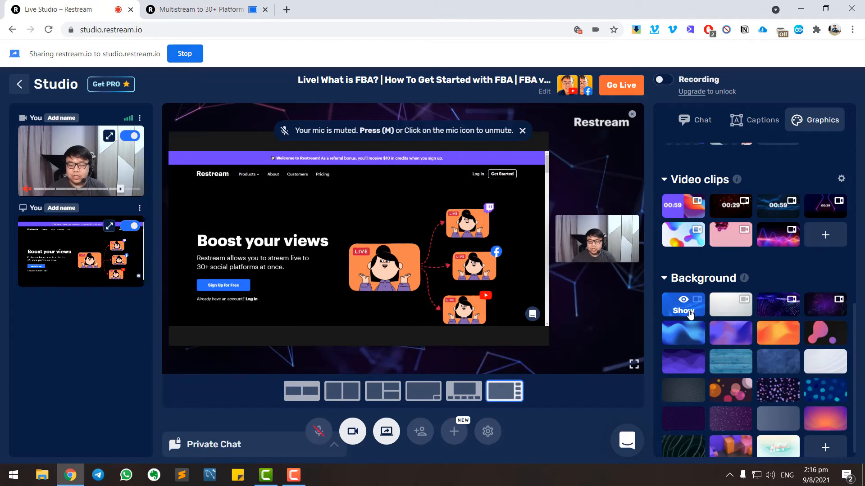
pyautogui.click(683, 311)
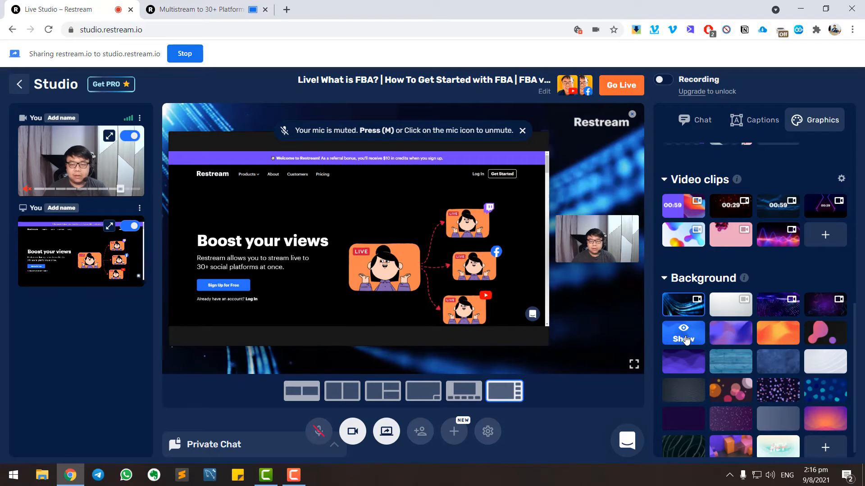
pyautogui.click(685, 340)
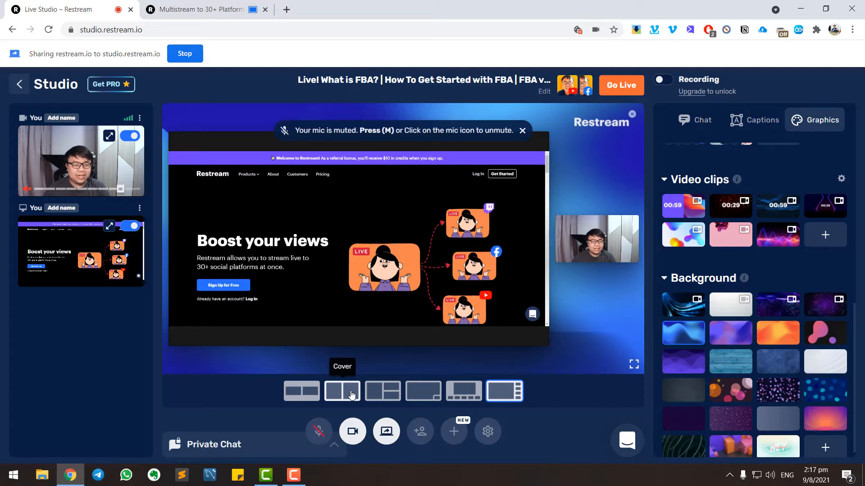
# - Try the Cover, Half Screen, Picture-in-Picture and side-thumbnail layouts, and set the stream layout to Cinema
pyautogui.click(350, 396)
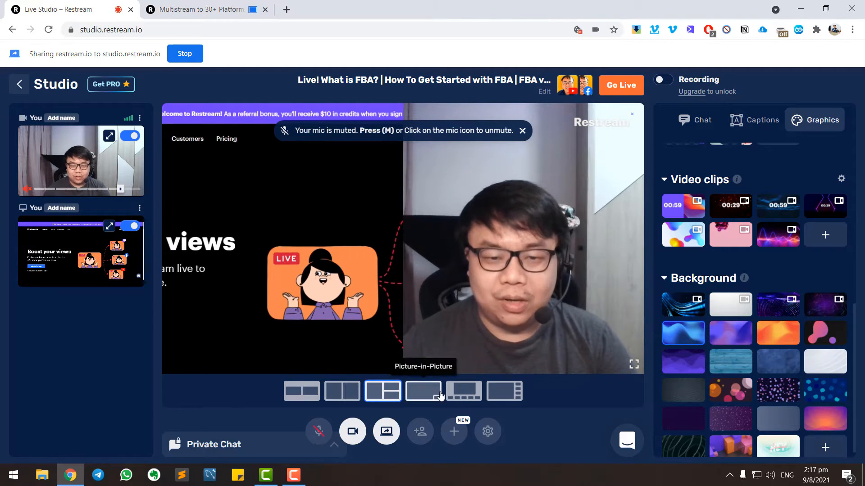
pyautogui.click(426, 392)
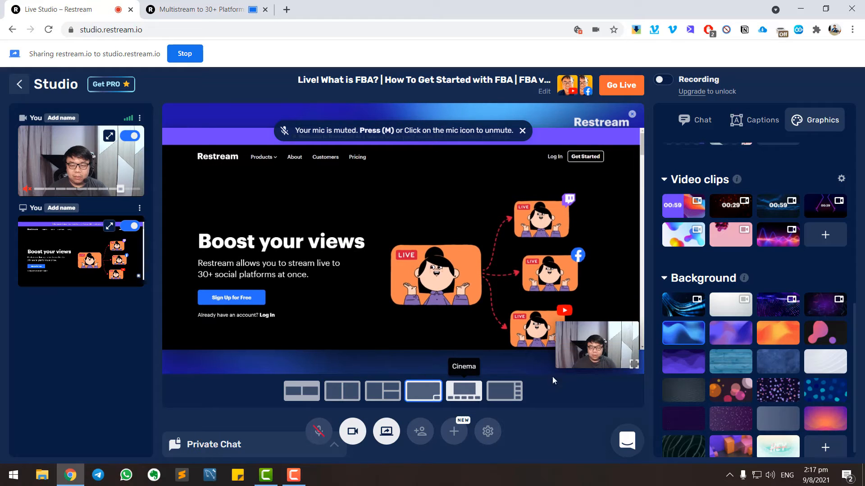
pyautogui.click(503, 394)
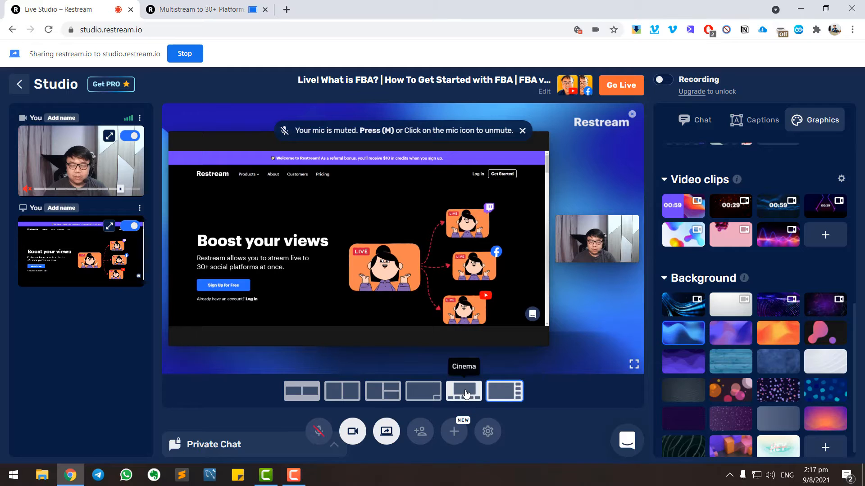
pyautogui.click(466, 395)
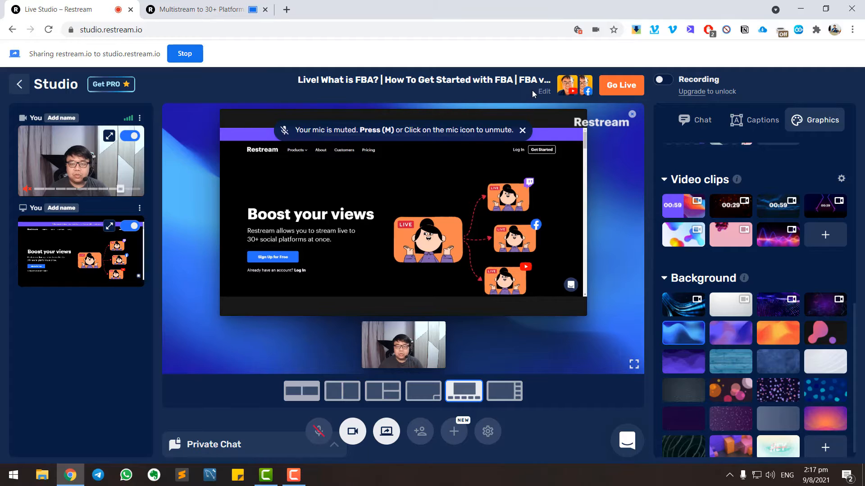
# - Check the stream's destinations, and browse the platforms that can be added as a new destination
pyautogui.click(566, 90)
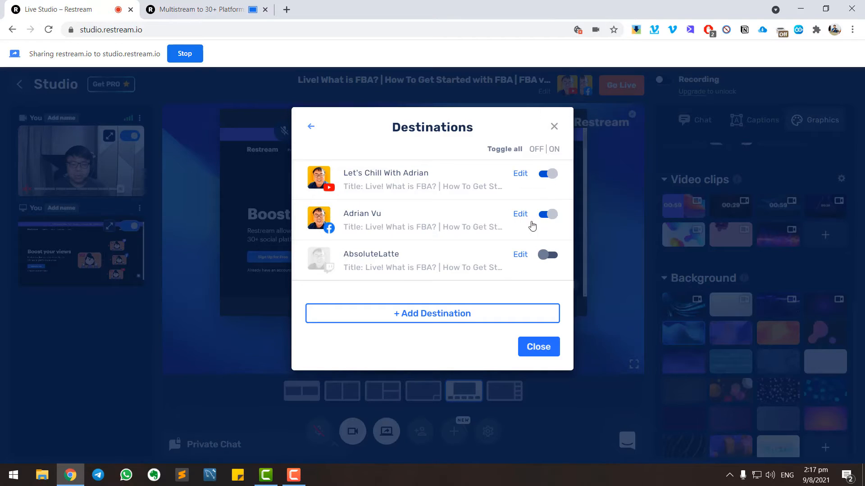
pyautogui.click(452, 320)
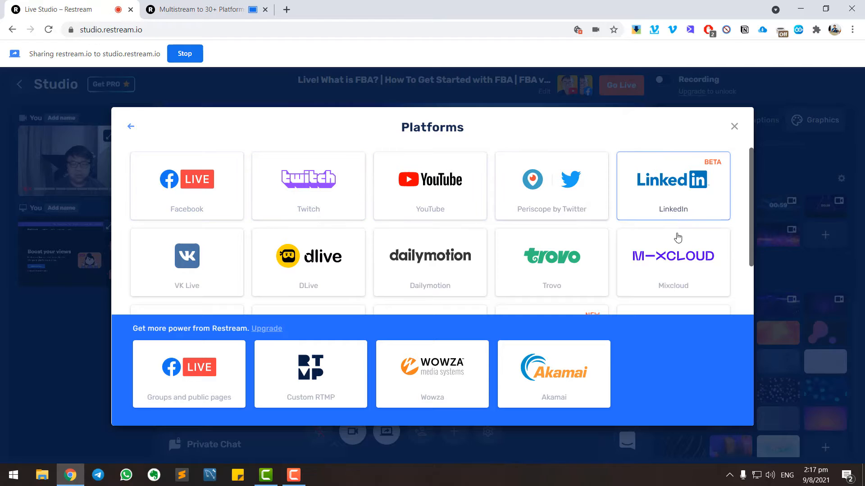
pyautogui.scroll(-1, 397, 252)
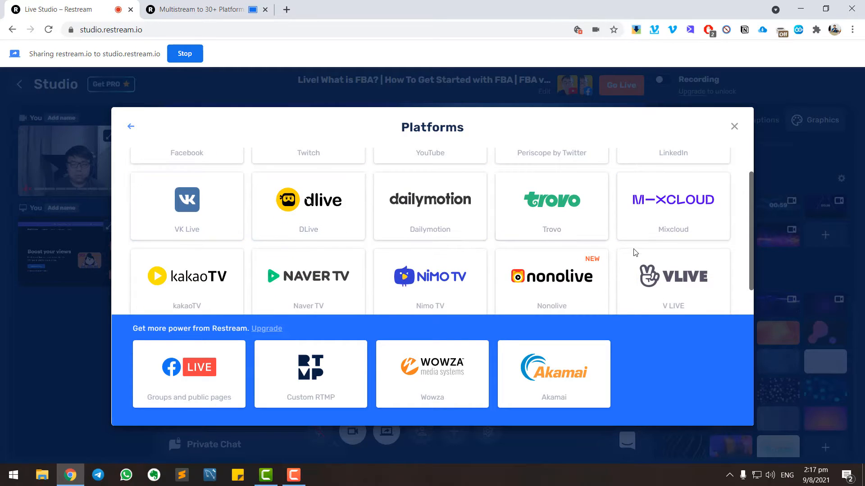
pyautogui.scroll(-1, 314, 263)
pyautogui.scroll(-2, 320, 288)
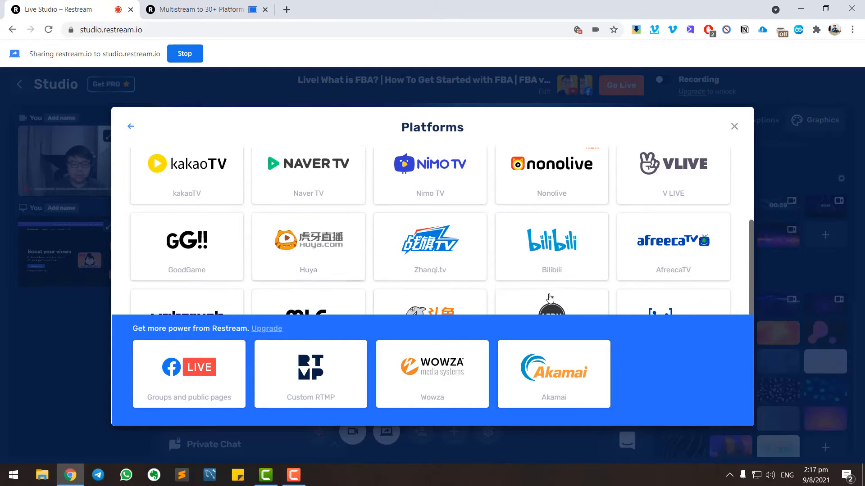
pyautogui.scroll(-1, 216, 276)
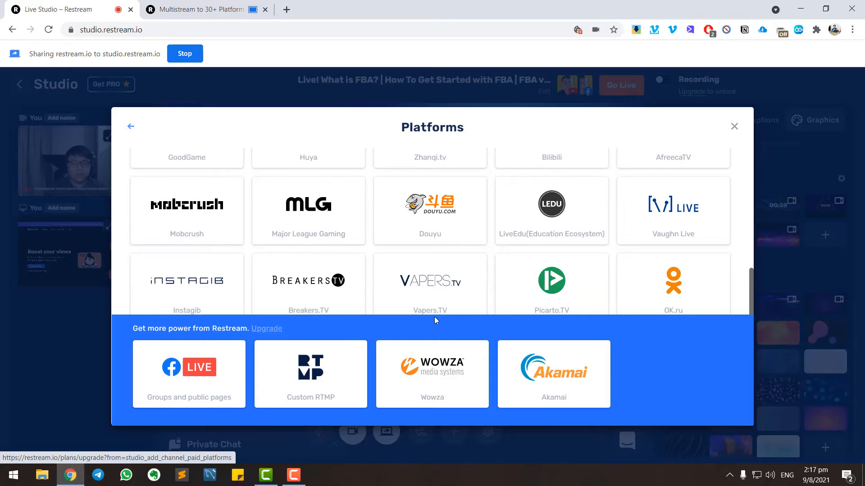
# - Close the list of platforms and return to the studio
pyautogui.scroll(4, 618, 277)
pyautogui.click(735, 126)
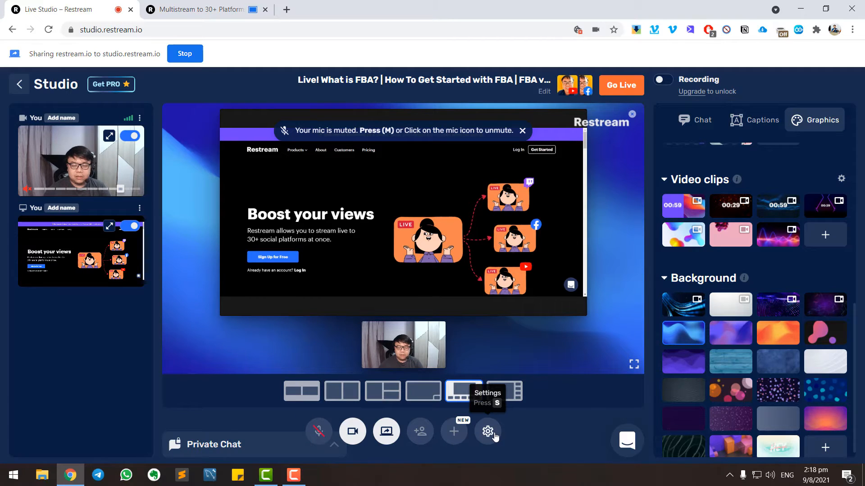
pyautogui.moveTo(683, 382)
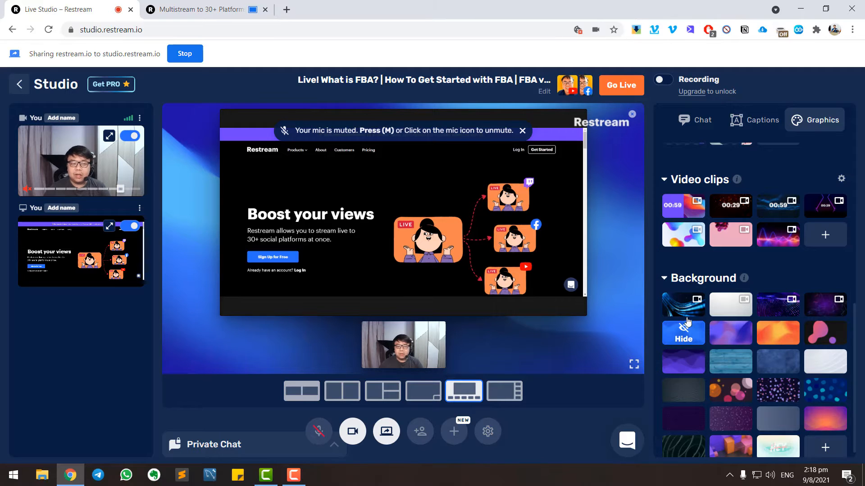
pyautogui.moveTo(680, 317)
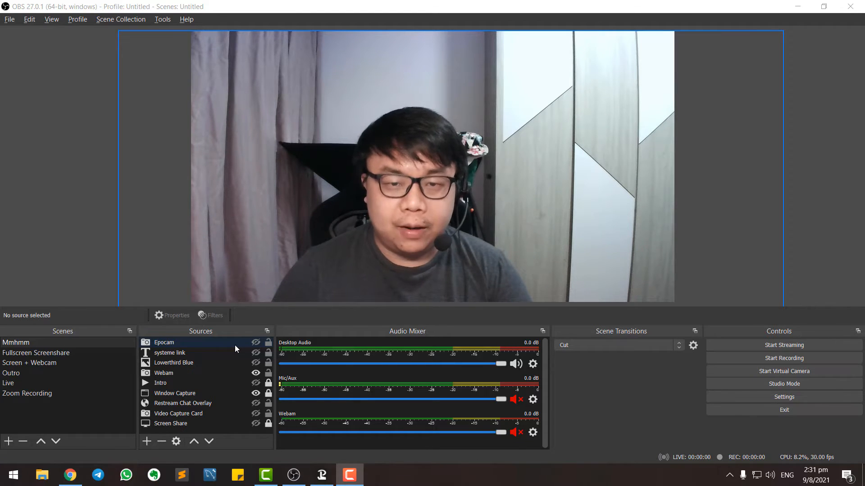
# - Switch to the Screen + Webcam scene in OBS Studio, and check its live capture of the OBS website in Chrome
pyautogui.press('3')
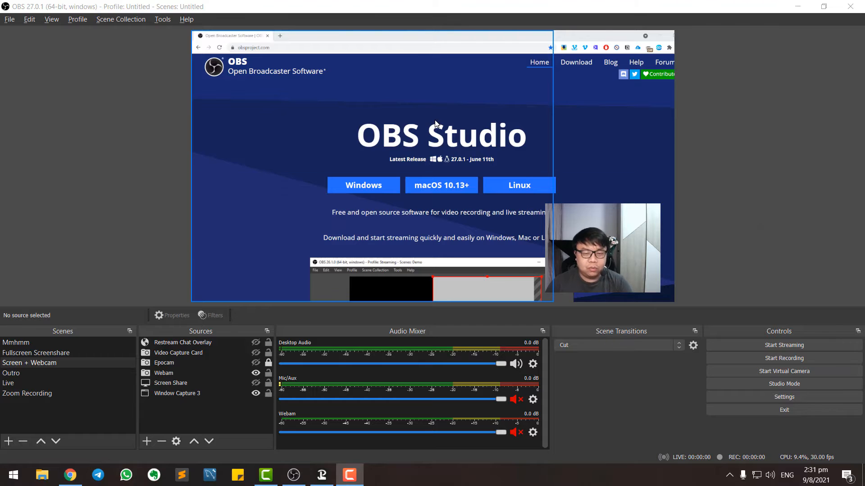
pyautogui.hotkey('alt', 'Tab')
pyautogui.hotkey('alt', 'Tab')
pyautogui.hotkey('alt', 'Tab')
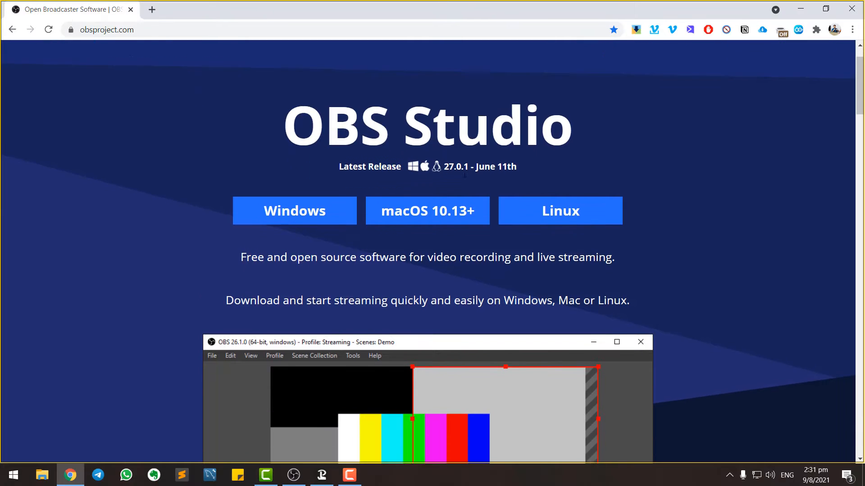
pyautogui.scroll(-6, 464, 175)
pyautogui.hotkey('alt', 'Tab')
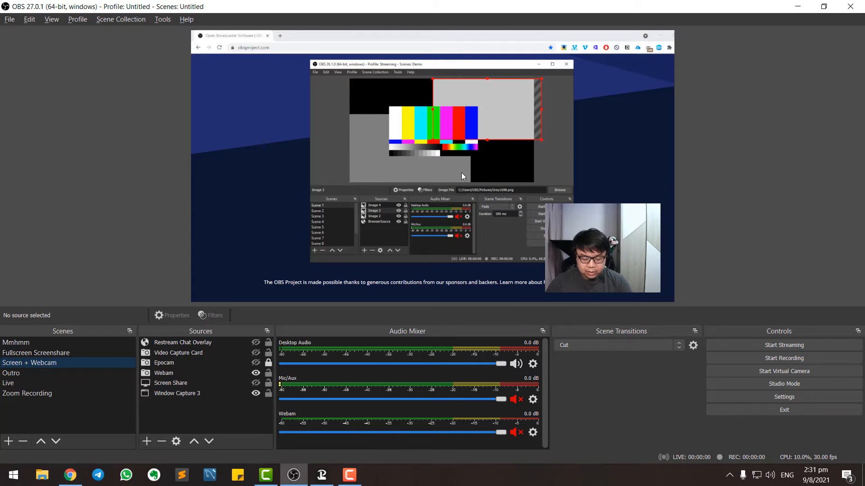
# - Switch to the Fullscreen Screenshare scene, and back to Mmhmm with the blue lower third and link shown
pyautogui.press('F2')
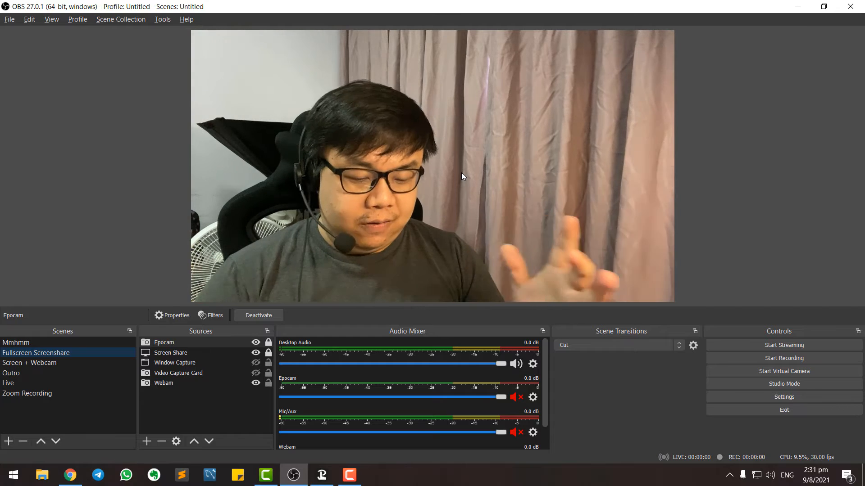
pyautogui.press('Up')
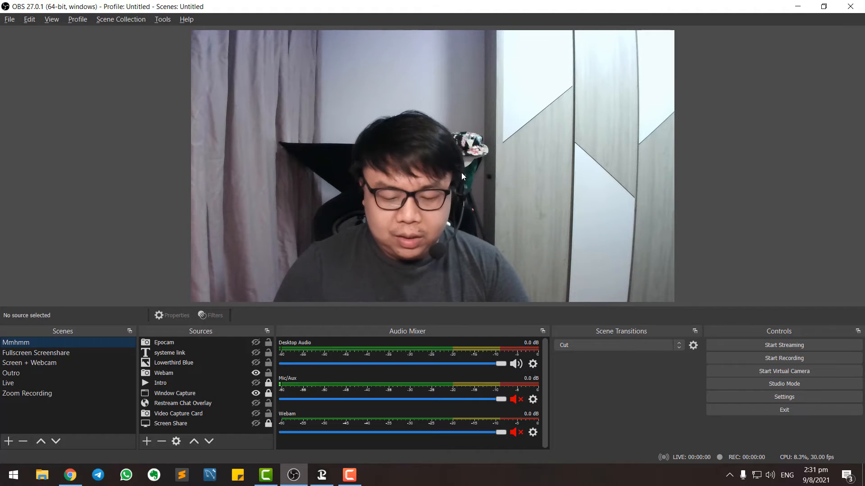
pyautogui.press('F1')
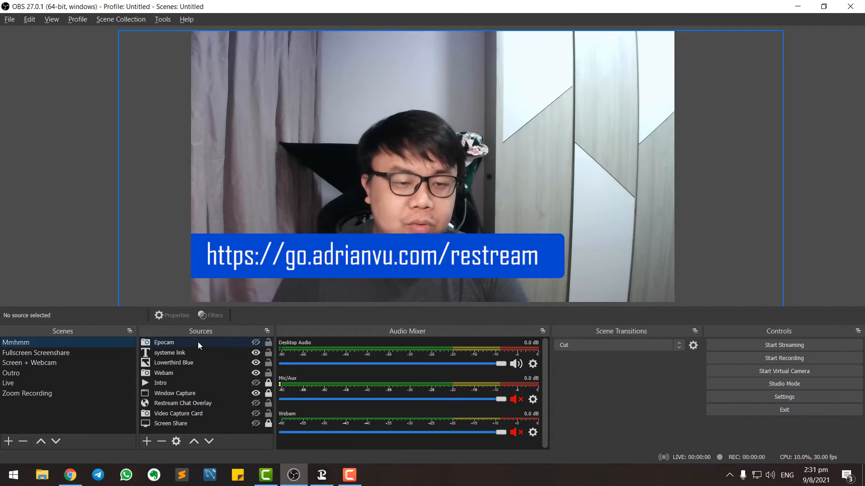
# - Inspect the Lowerthird Blue and systeme link sources, and look through the source types that can be added
pyautogui.click(182, 365)
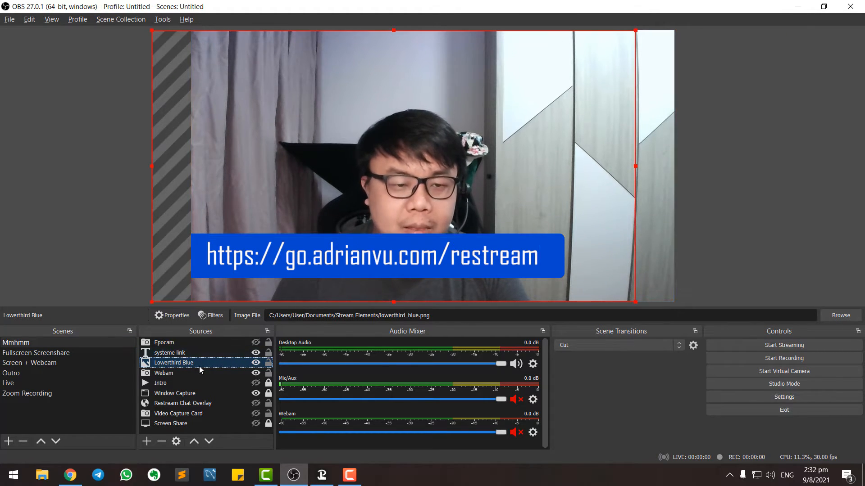
pyautogui.click(189, 352)
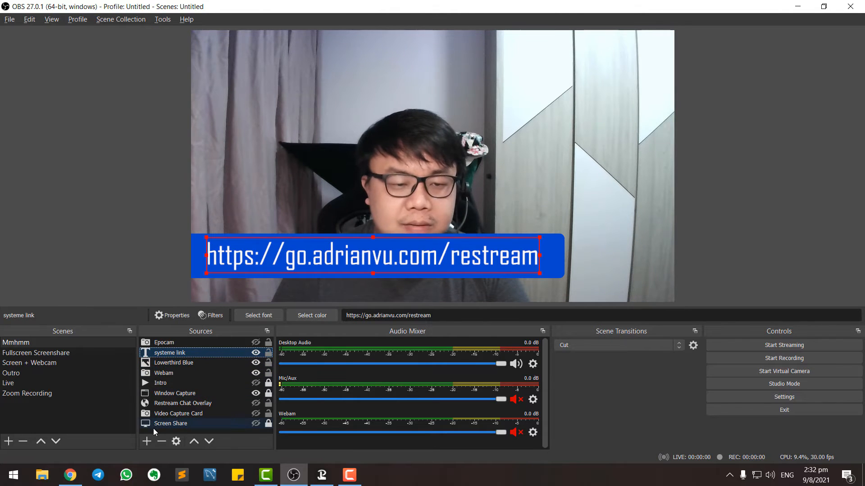
pyautogui.click(149, 442)
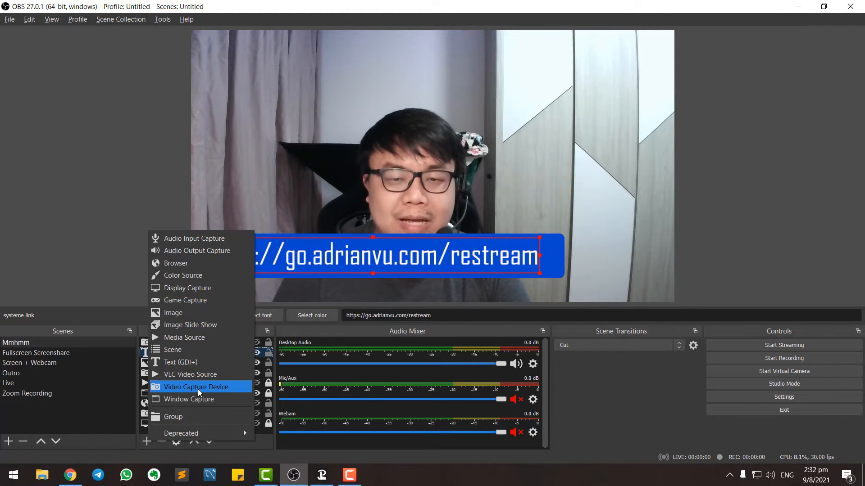
pyautogui.click(146, 289)
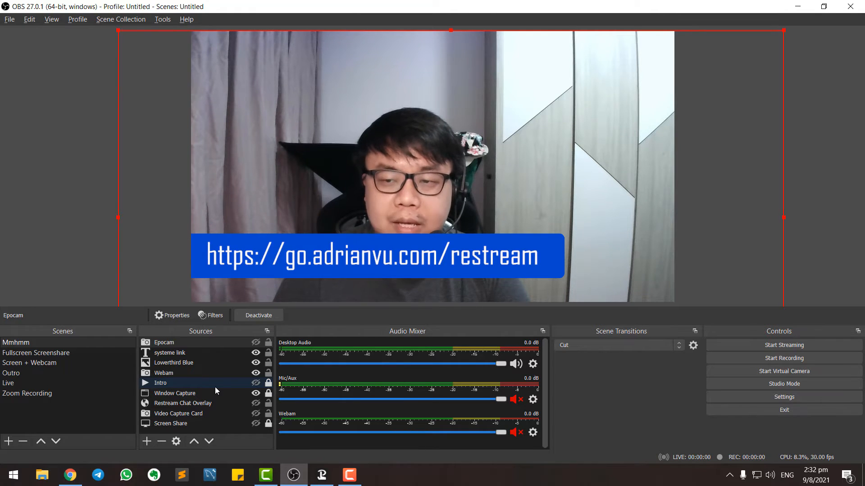
# - Set the scene transition to Fade, test it by switching to the Screen + Webcam scene, and check the other transition types
pyautogui.click(615, 345)
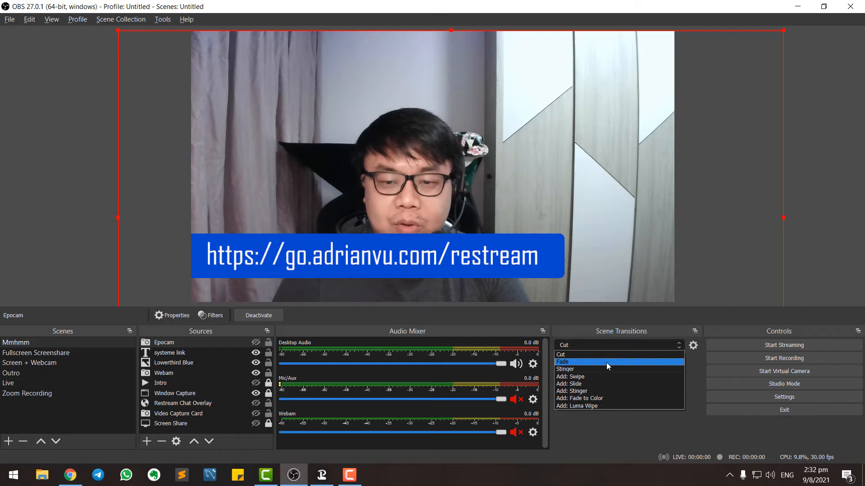
pyautogui.click(606, 363)
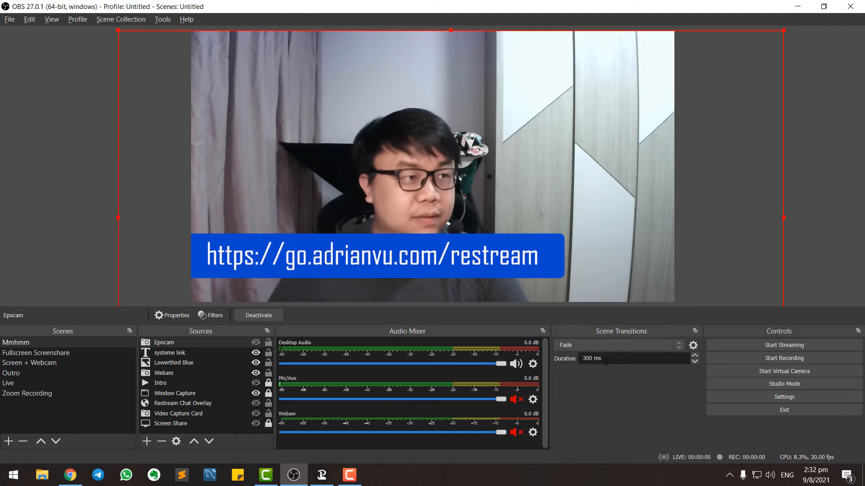
pyautogui.hotkey('ctrl', '3')
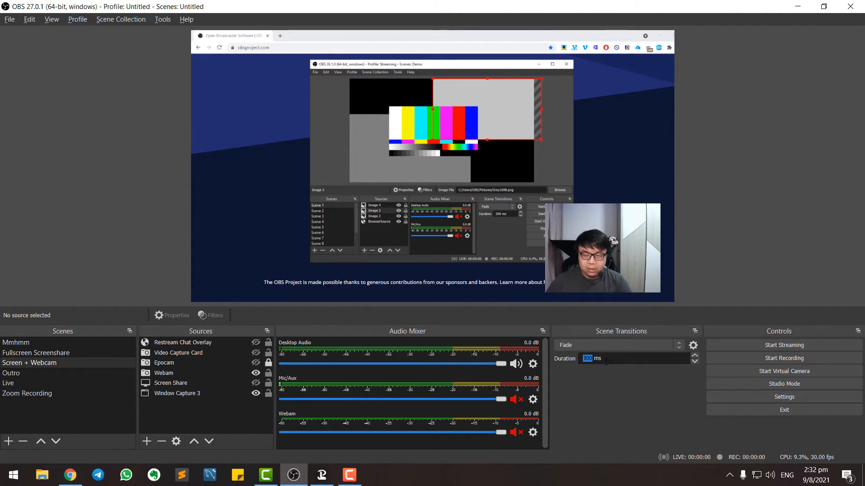
pyautogui.click(643, 345)
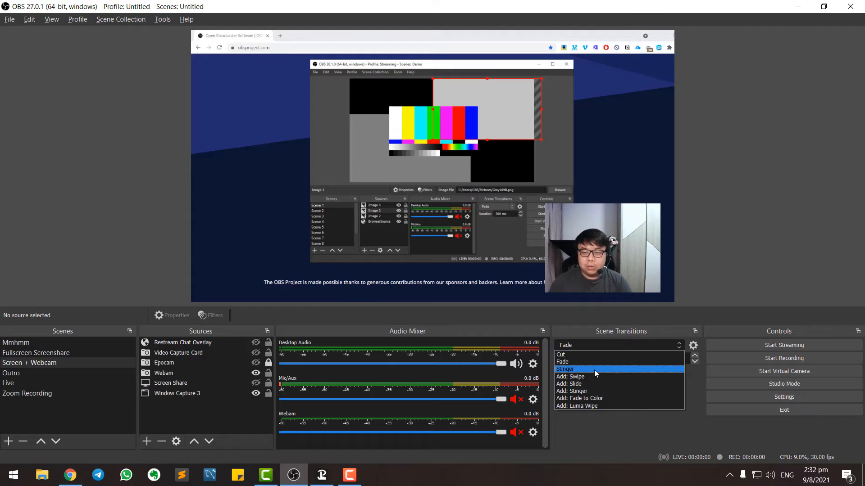
pyautogui.click(601, 440)
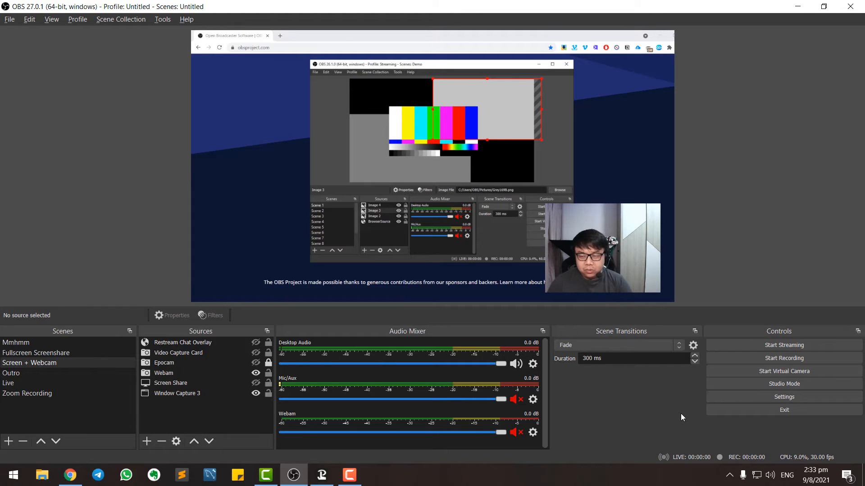
# - Disconnect the Restream.io account in the stream settings
pyautogui.click(776, 397)
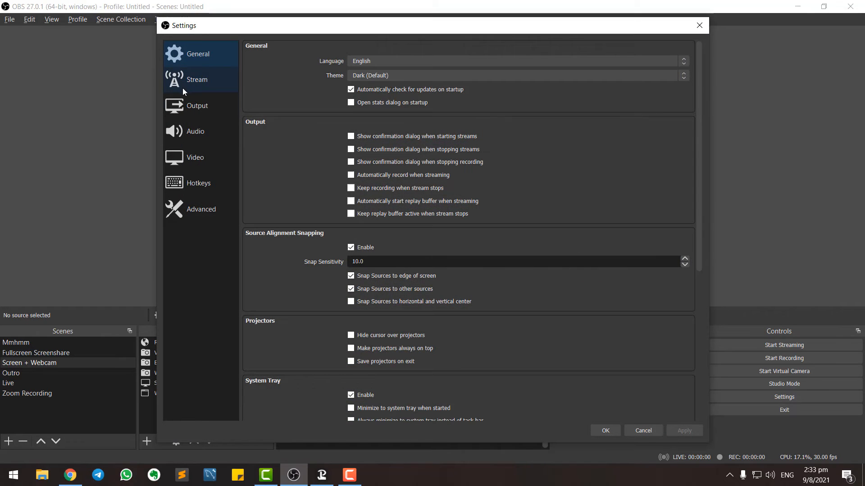
pyautogui.click(196, 89)
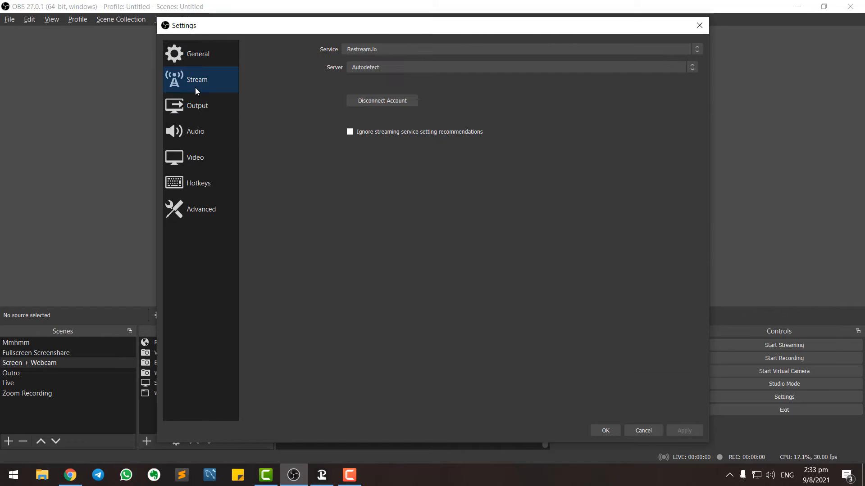
pyautogui.click(383, 101)
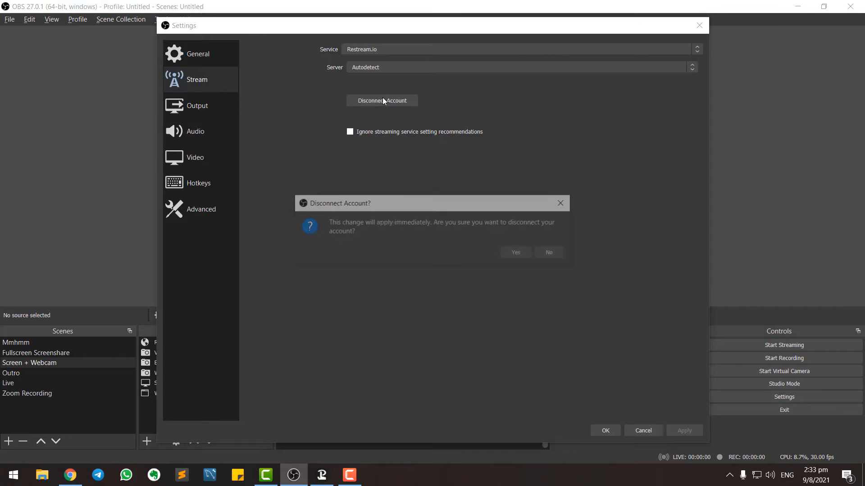
pyautogui.click(518, 254)
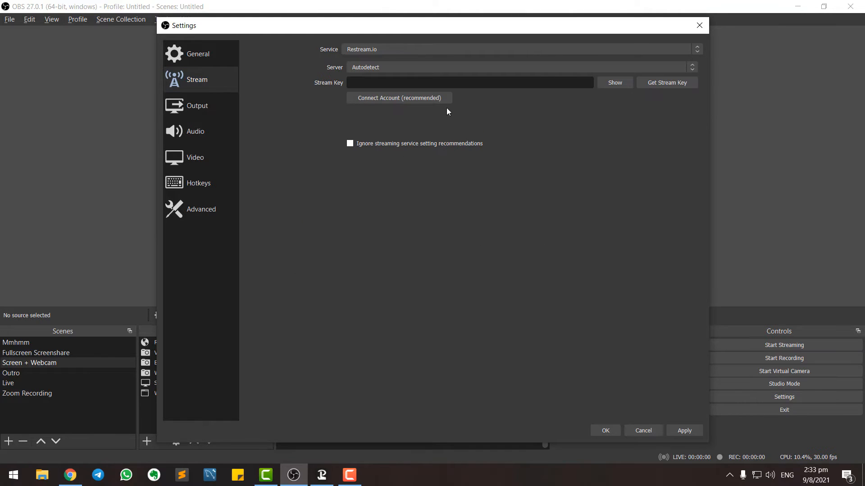
# - Connect the Restream.io account through its login, allow OBS Studio to use it, and save the settings
pyautogui.click(383, 98)
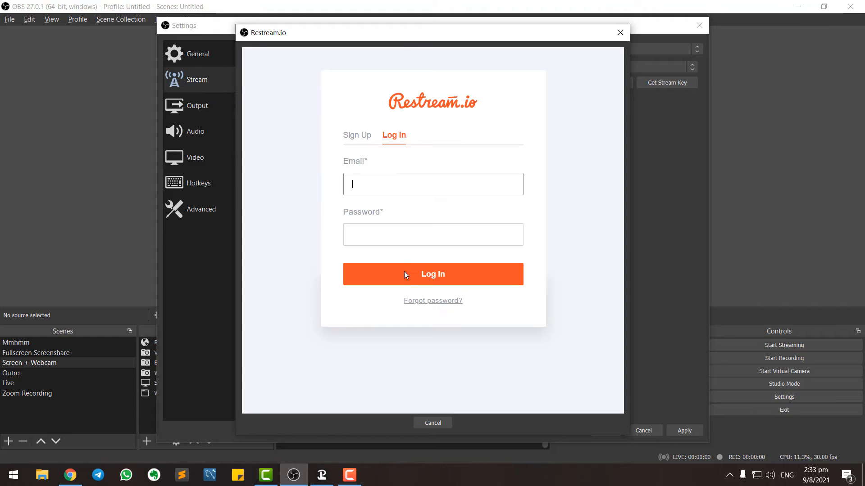
pyautogui.click(356, 142)
pyautogui.click(392, 138)
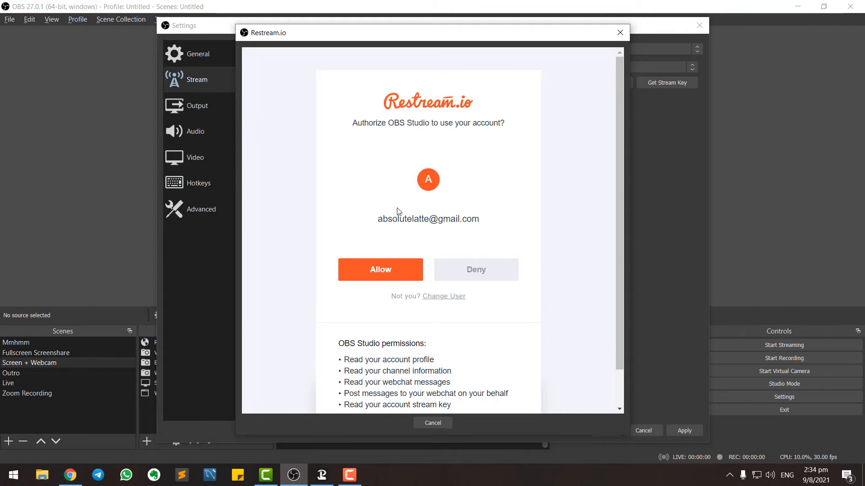
pyautogui.click(377, 276)
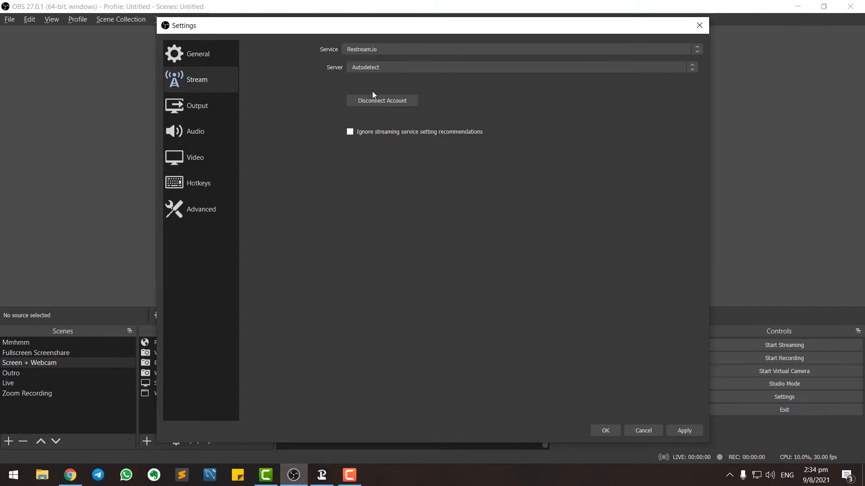
pyautogui.click(605, 431)
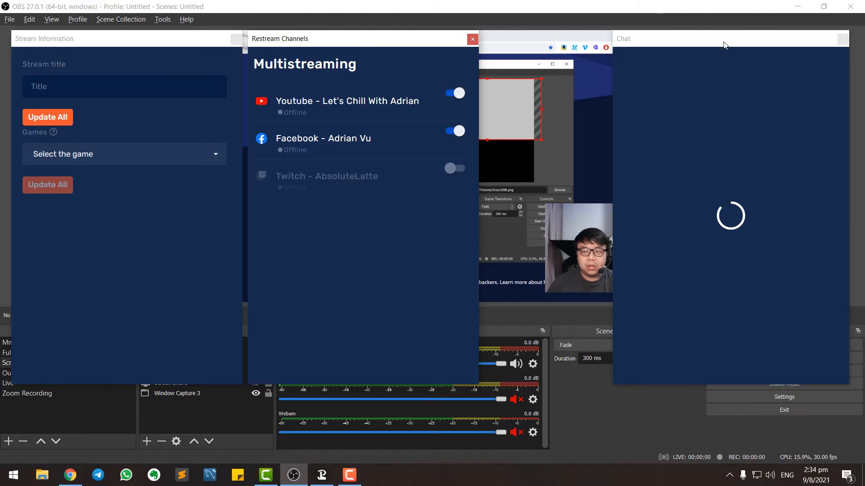
# - Dock the Chat, Restream Channels and Stream Information windows together beside the preview
pyautogui.moveTo(774, 42); pyautogui.dragTo(822, 82)
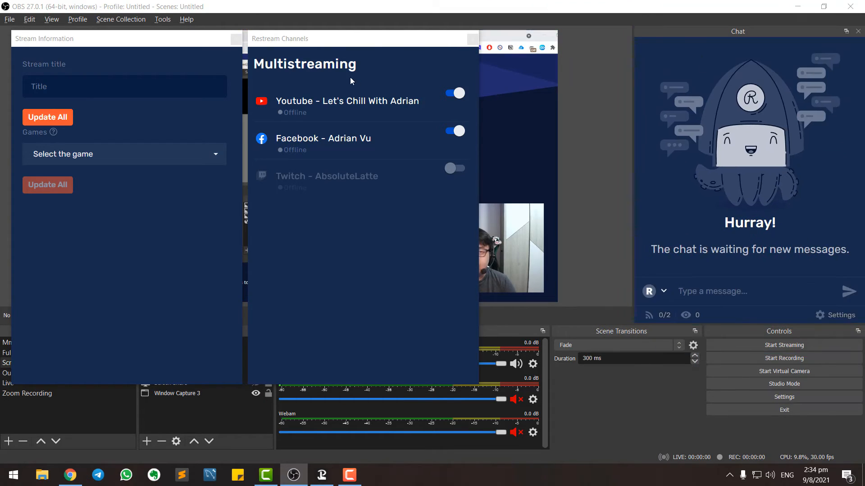
pyautogui.moveTo(315, 43); pyautogui.dragTo(719, 77)
pyautogui.moveTo(104, 45); pyautogui.dragTo(787, 85)
# - Review the docked Restream Channels, Stream Information and Chat views in turn
pyautogui.click(717, 315)
pyautogui.click(761, 314)
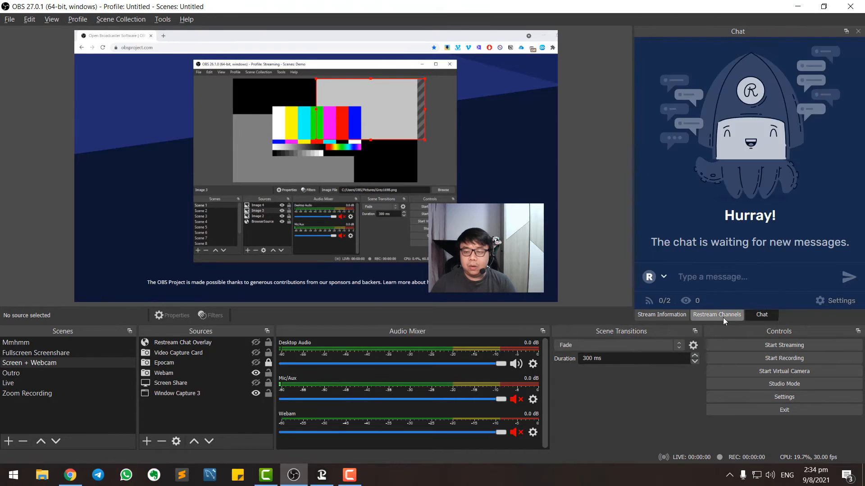
pyautogui.click(723, 316)
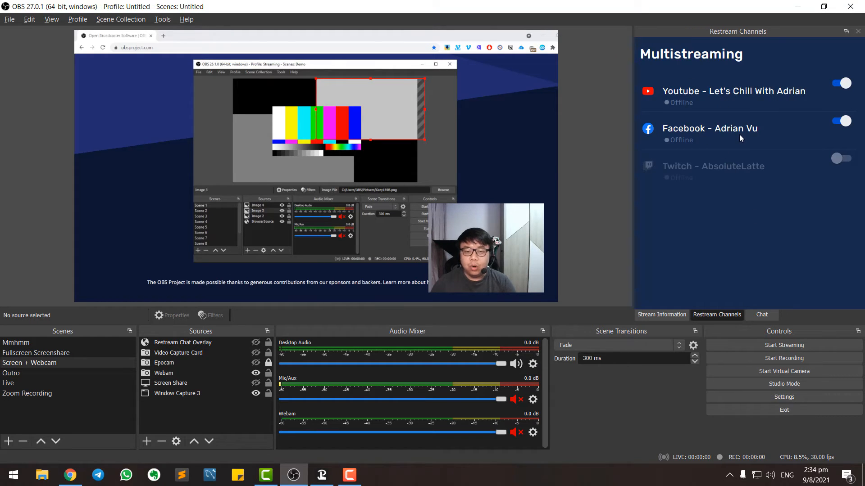
pyautogui.click(654, 319)
pyautogui.click(749, 315)
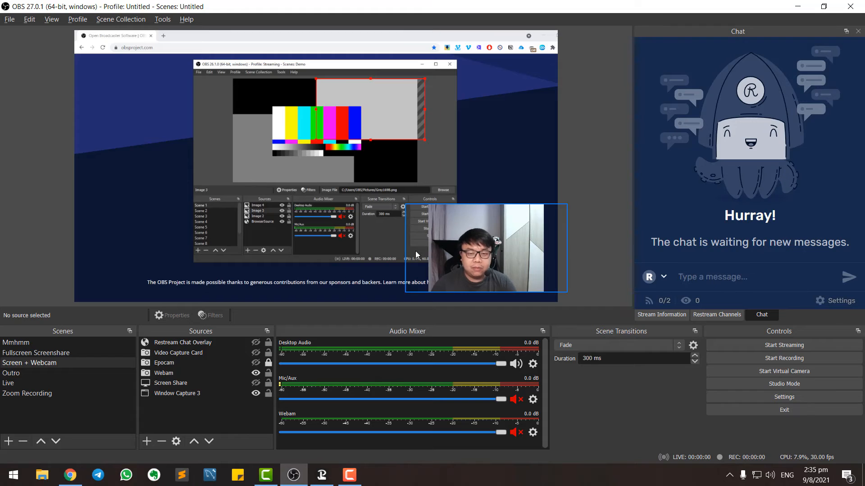
# - Move the webcam to the lower-left area of the Screen + Webcam scene, and clear the selection
pyautogui.moveTo(509, 224); pyautogui.dragTo(110, 236)
pyautogui.click(48, 241)
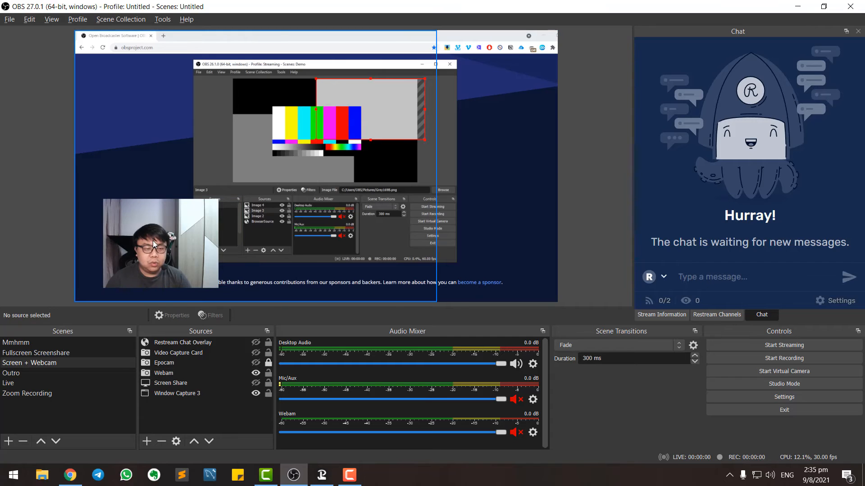
pyautogui.click(388, 230)
pyautogui.moveTo(425, 223); pyautogui.dragTo(188, 237)
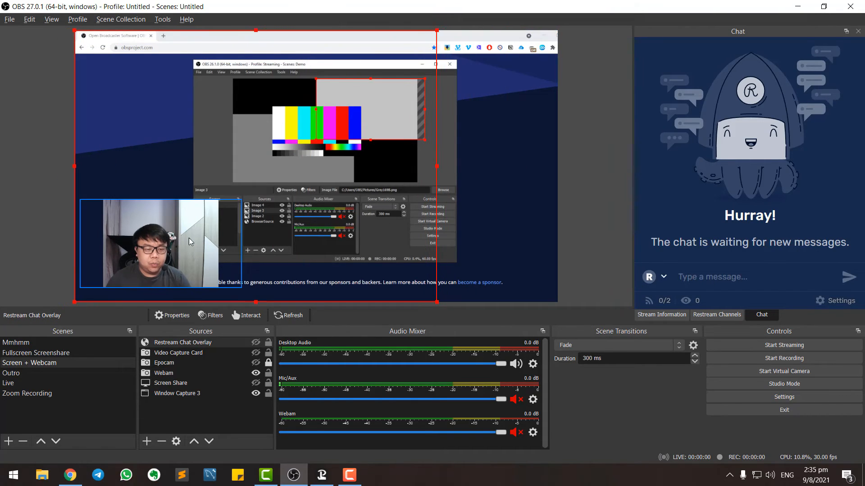
pyautogui.click(22, 223)
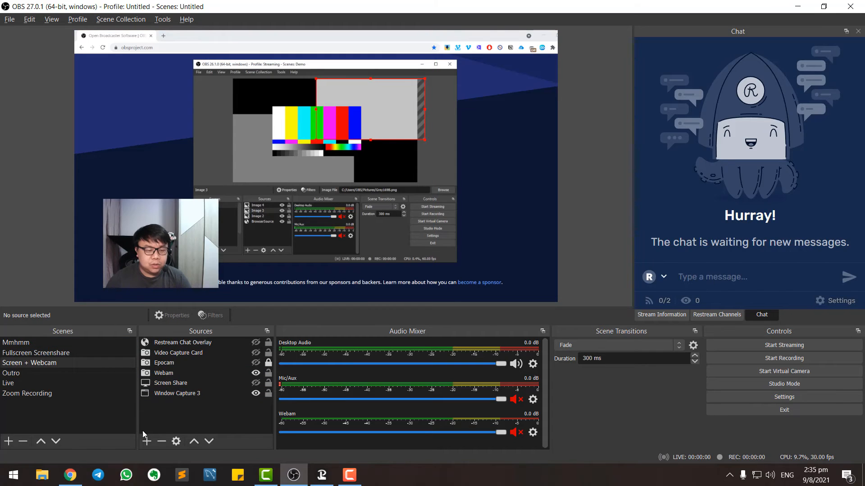
# - Look at the source types available for the Screen + Webcam scene, and switch to Touch Portal
pyautogui.click(146, 441)
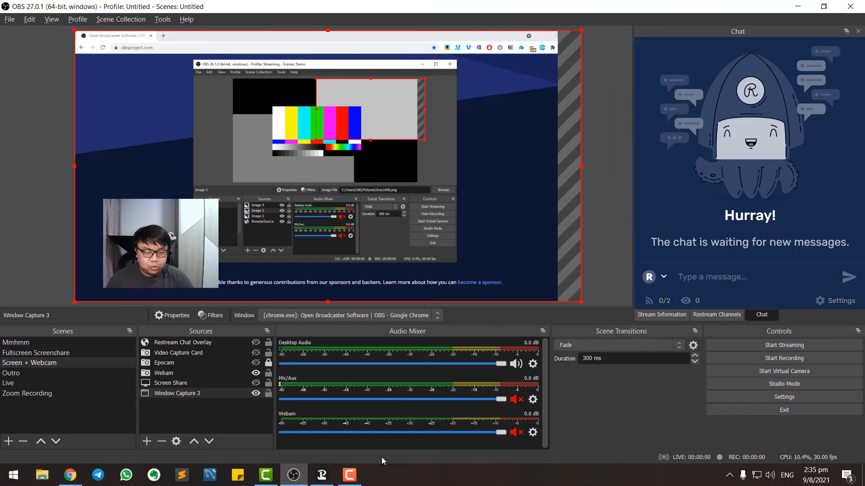
pyautogui.click(322, 475)
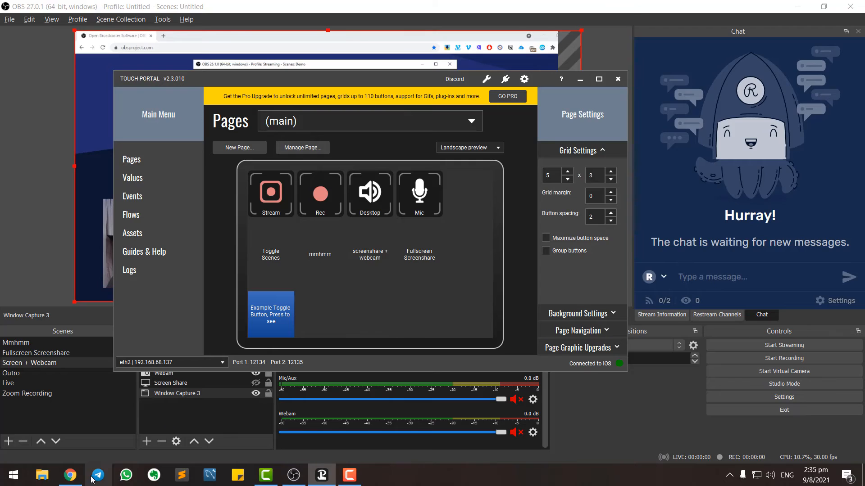
# - Switch to Chrome, open the Touch Portal website from the search results, review its integrations, setup guidance, plug-ins and downloads, and return to OBS Studio
pyautogui.click(70, 475)
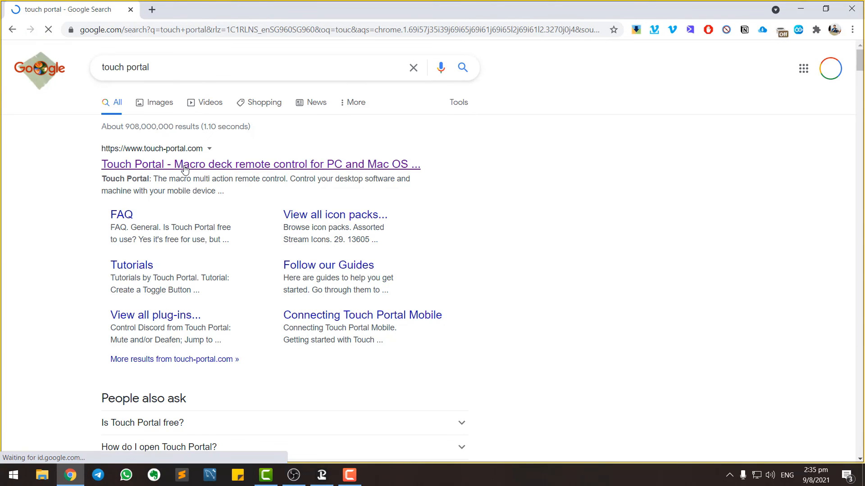
pyautogui.click(171, 166)
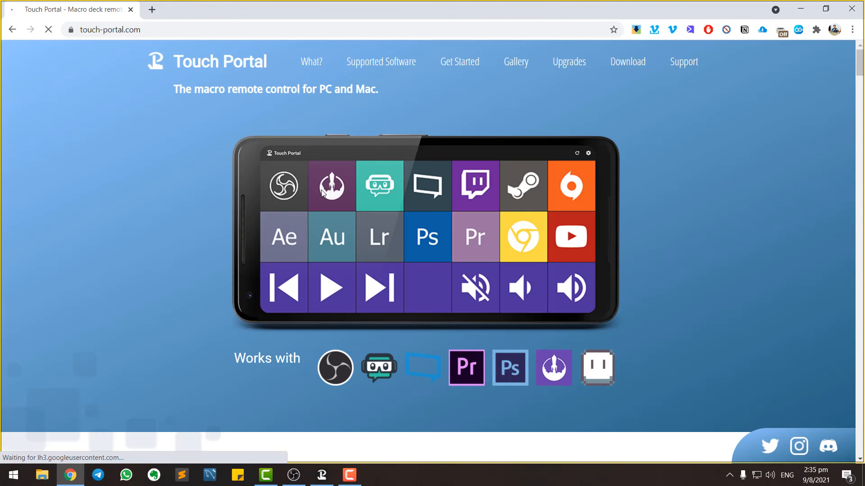
pyautogui.scroll(-19, 299, 300)
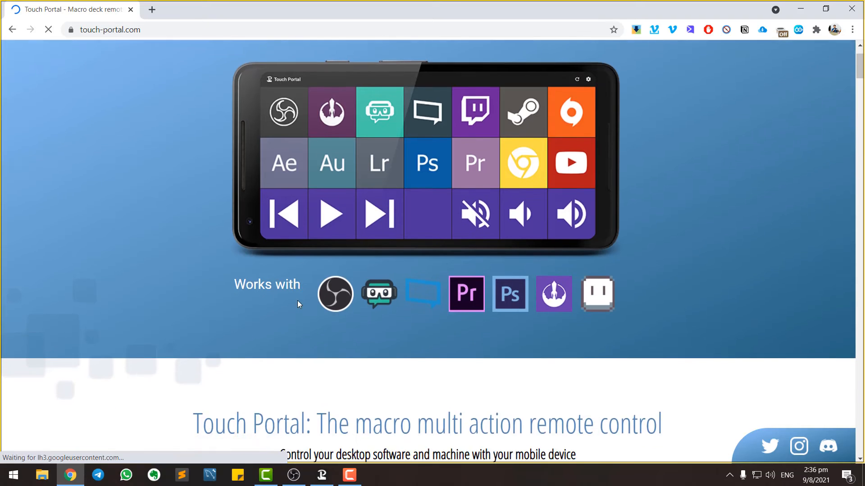
pyautogui.scroll(-20, 292, 297)
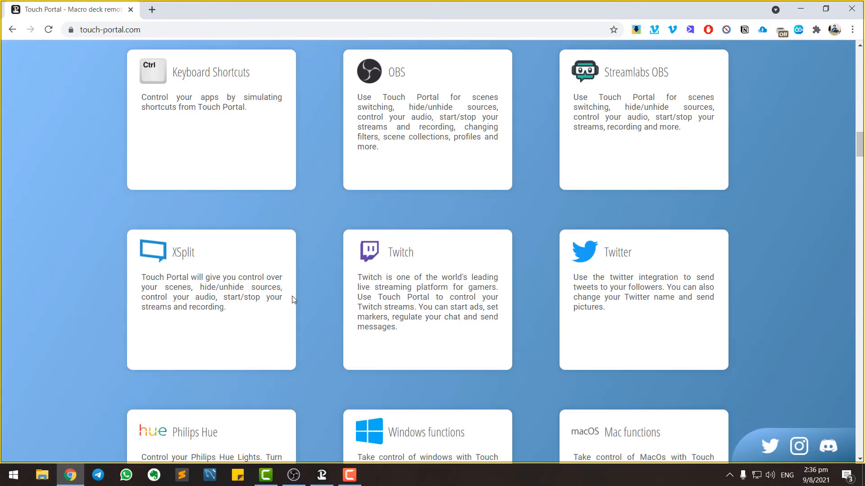
pyautogui.scroll(-17, 293, 307)
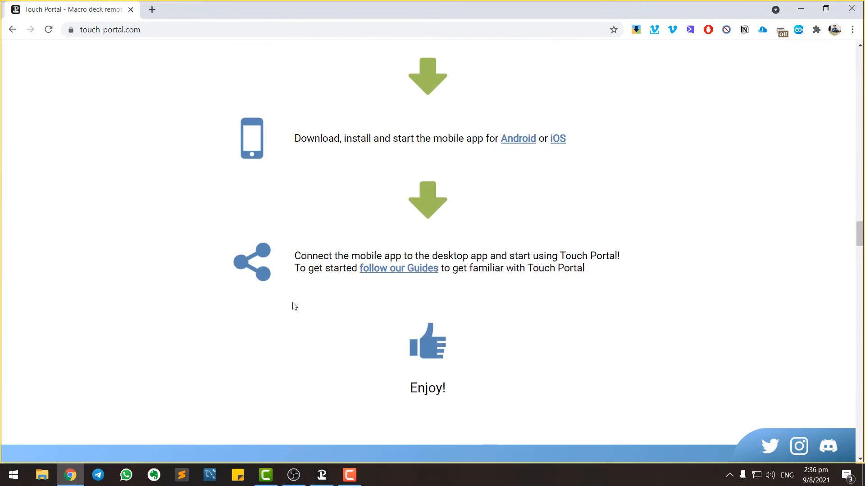
pyautogui.scroll(-20, 295, 357)
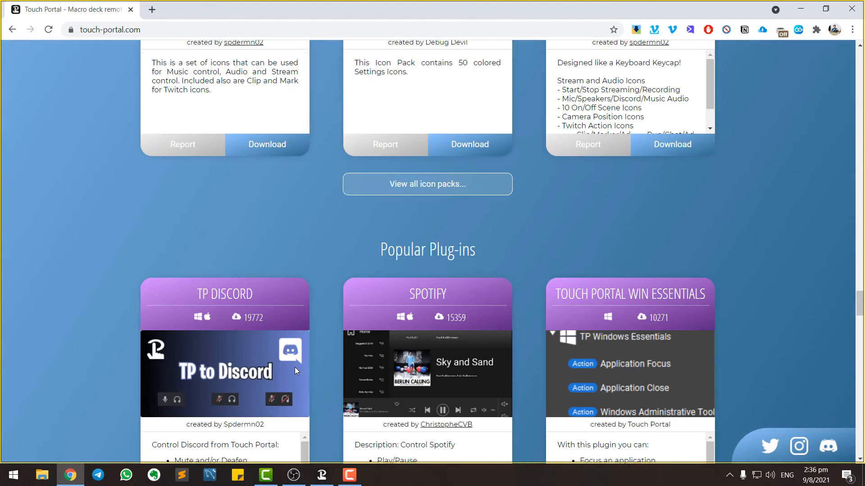
pyautogui.scroll(-8, 295, 380)
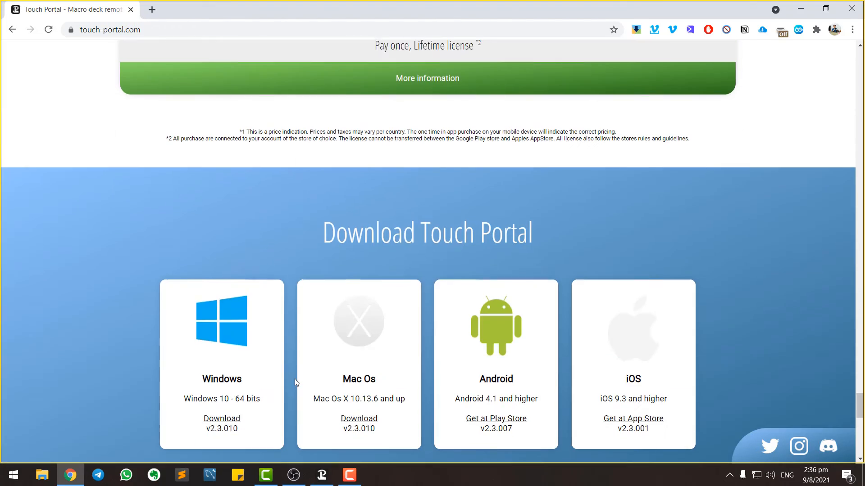
pyautogui.scroll(-3, 344, 363)
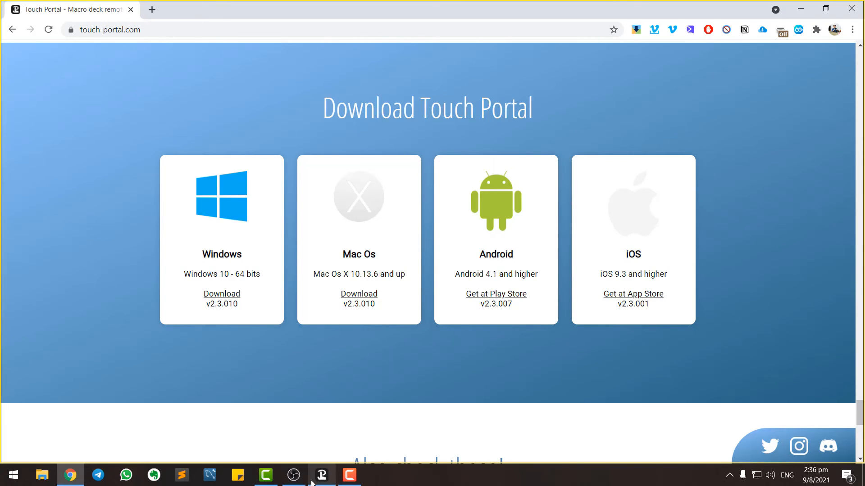
pyautogui.click(297, 479)
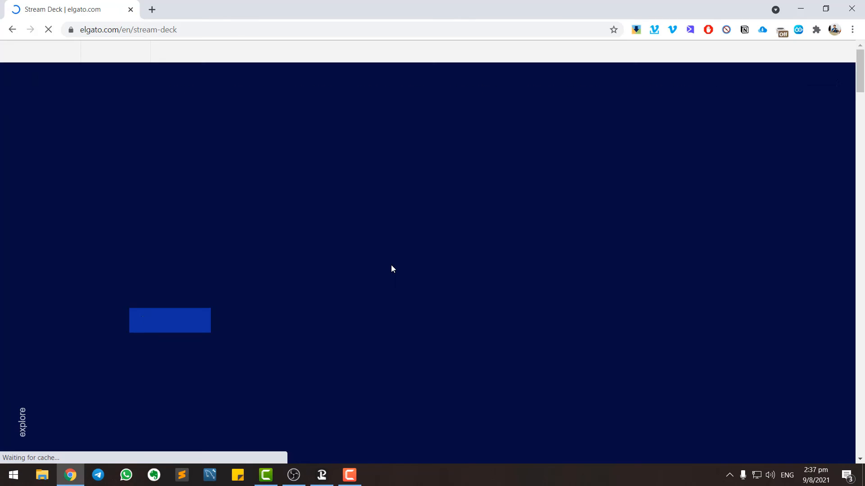
# - Examine Elgato's Stream Deck product page, from the product image to the Streamline Your Setup section
pyautogui.scroll(-3, 390, 266)
pyautogui.scroll(-10, 388, 269)
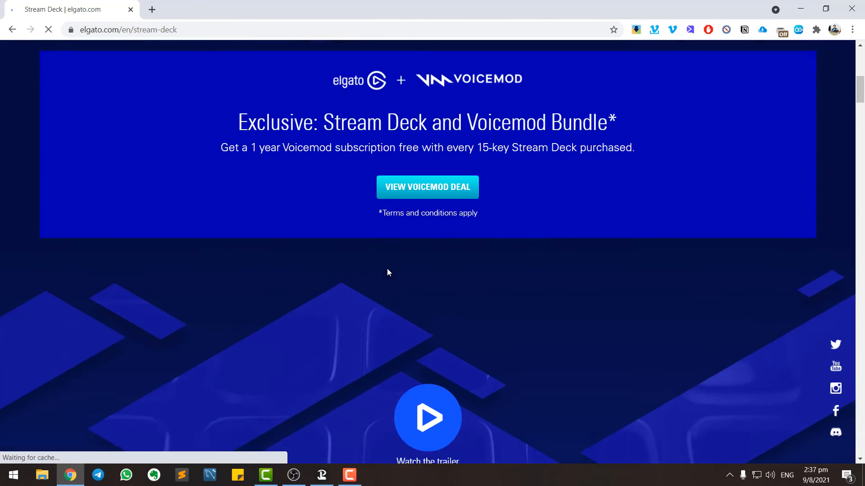
pyautogui.scroll(11, 386, 274)
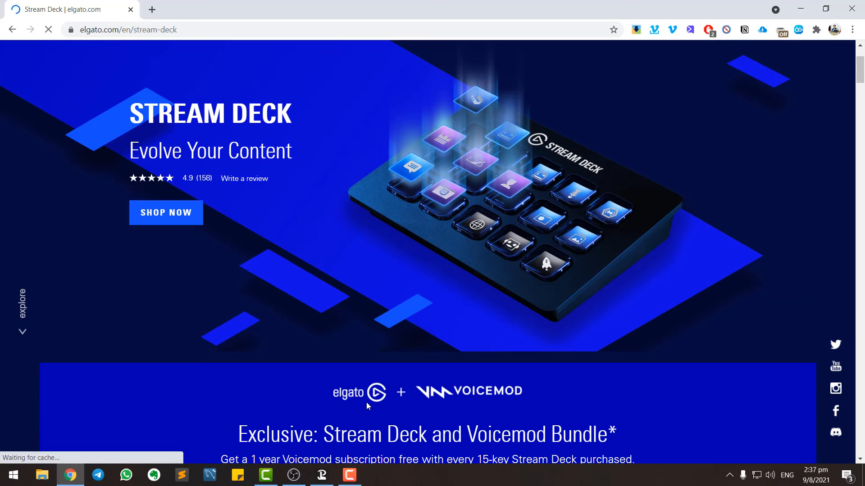
pyautogui.scroll(3, 589, 212)
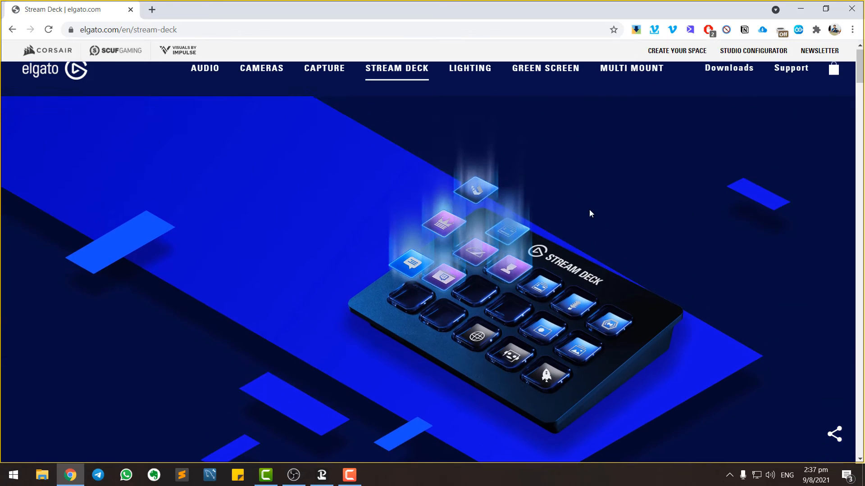
pyautogui.scroll(-15, 518, 288)
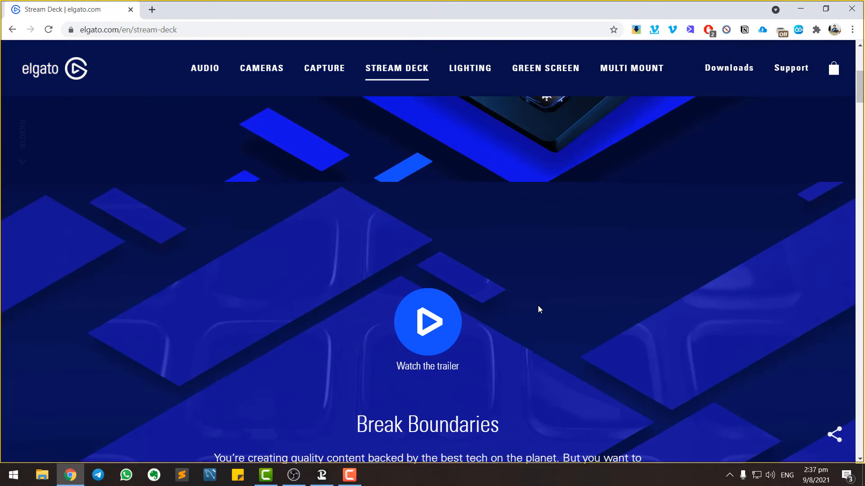
pyautogui.scroll(-15, 529, 310)
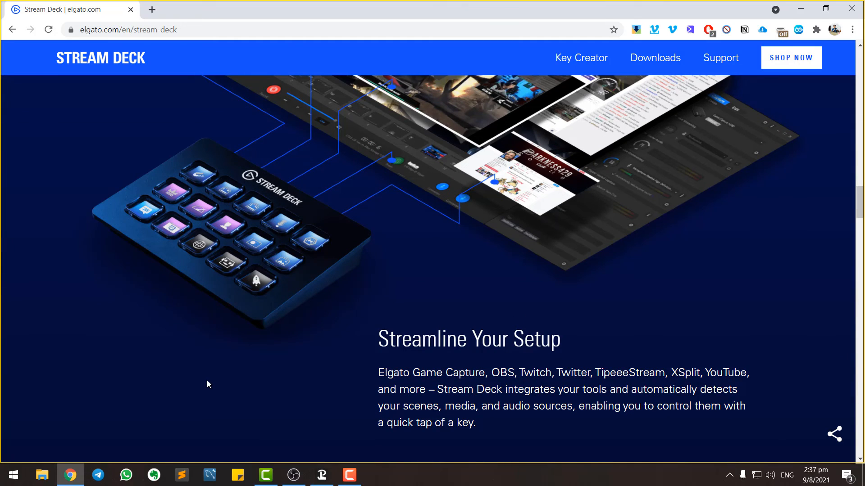
# - Switch to OBS Studio and change the scene to Fullscreen Screenshare, back to Screen + Webcam, and to Fullscreen Screenshare again
pyautogui.click(299, 476)
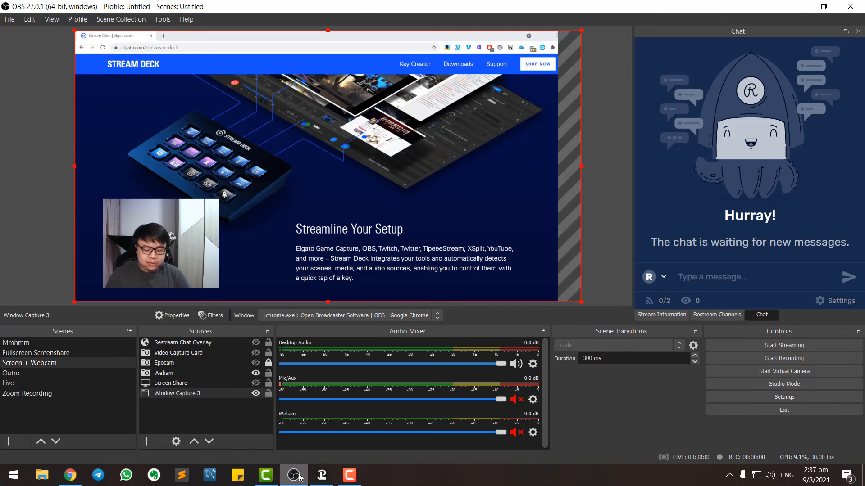
pyautogui.press('F2')
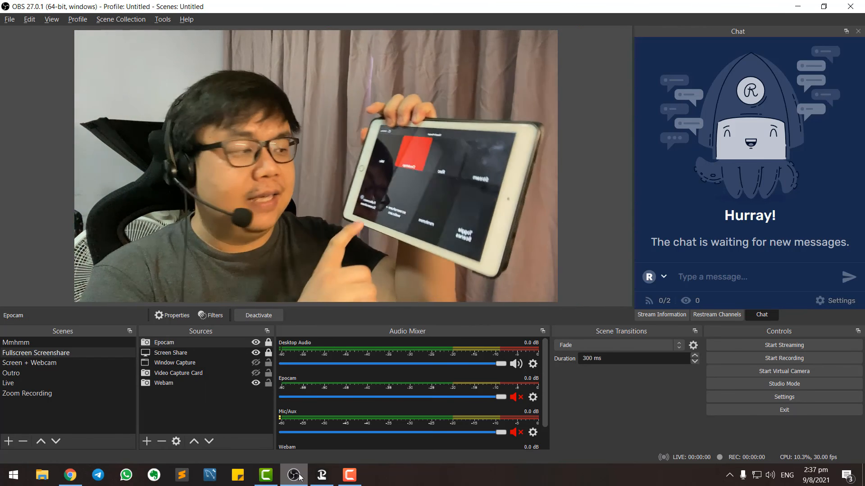
pyautogui.press('F3')
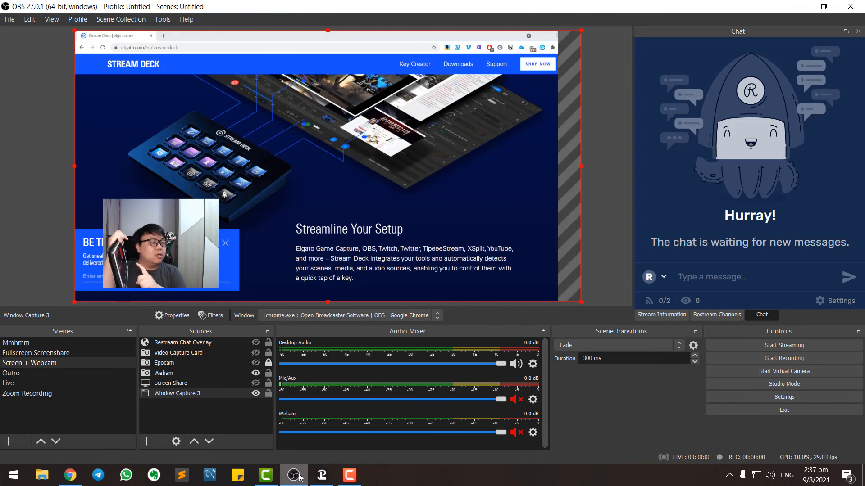
pyautogui.press('F2')
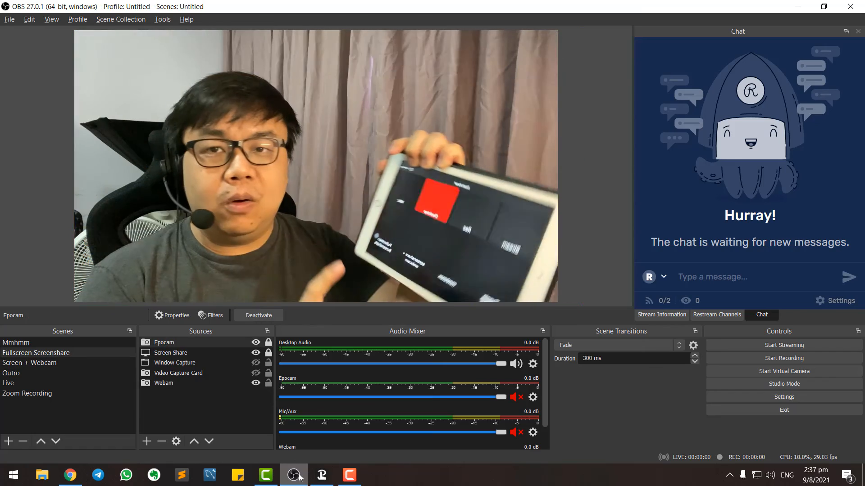